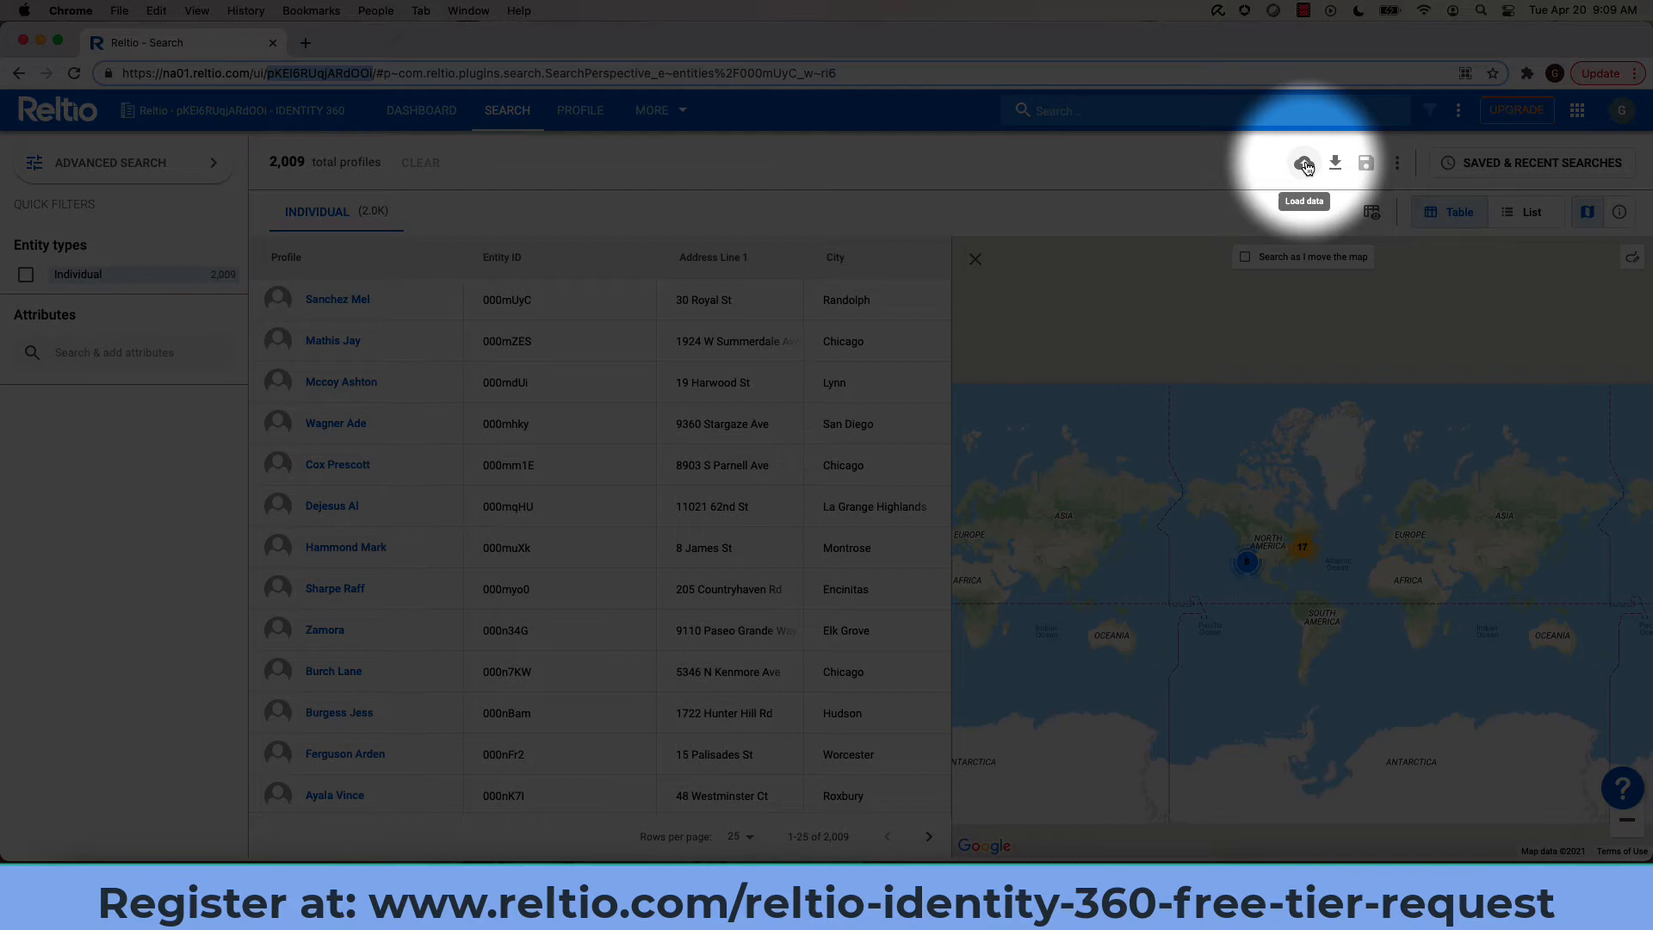
Launch the Data Loader console from the Identity 360 search toolbar
left_click(1304, 164)
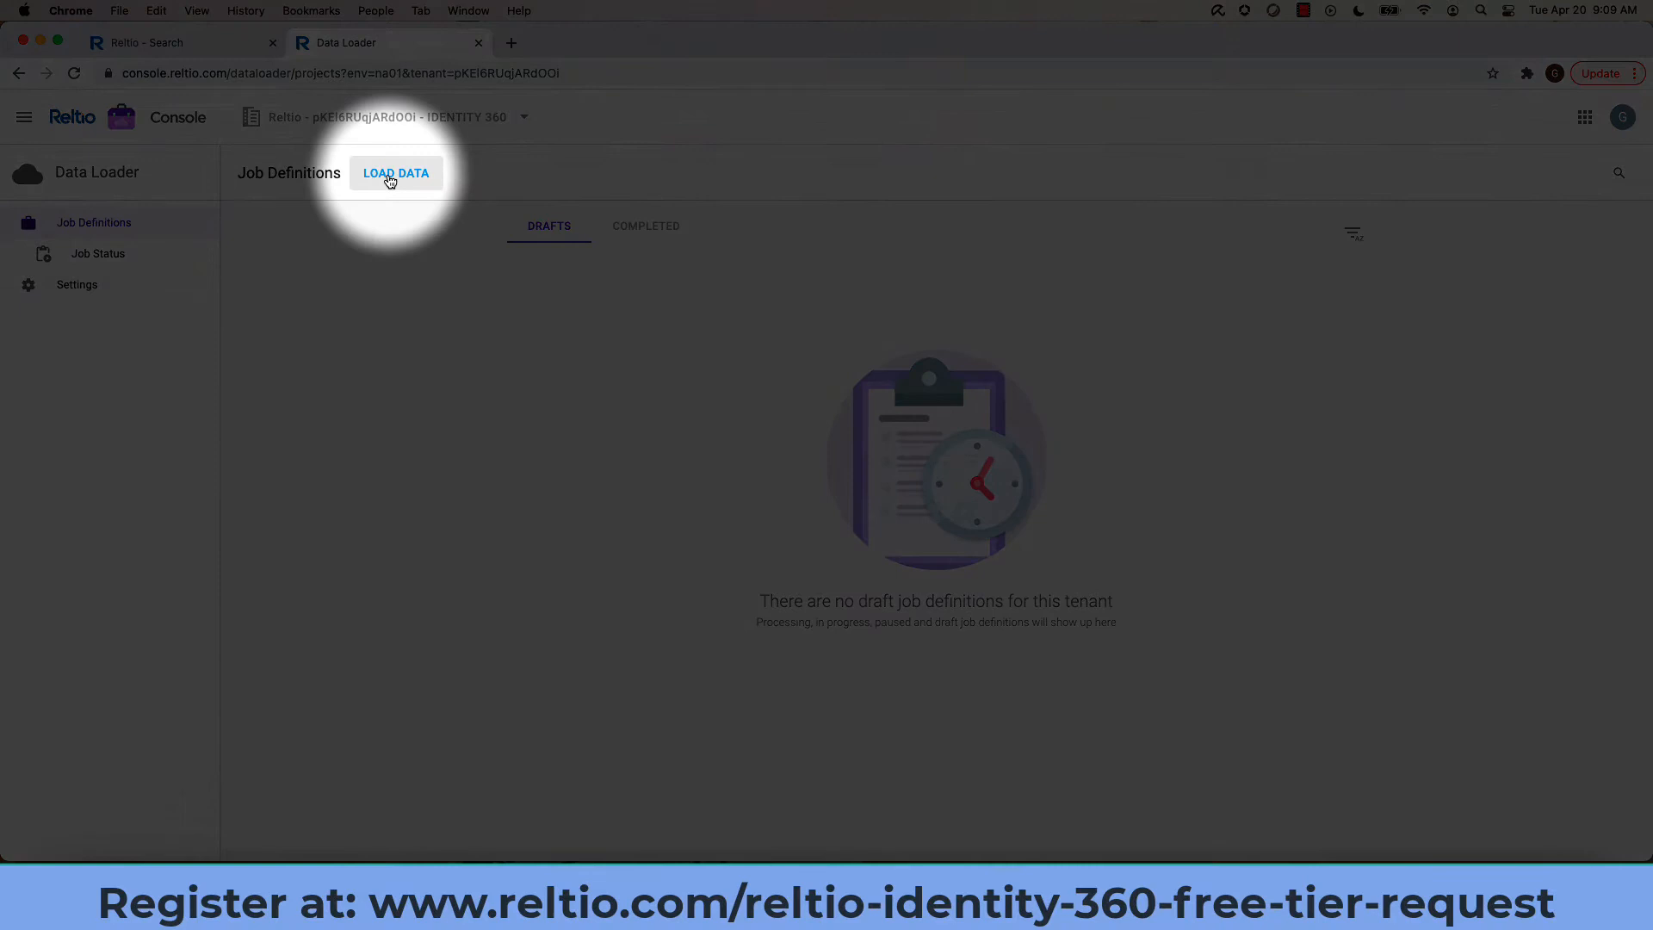
Start a new Entities load job via LOAD DATA
left_click(389, 179)
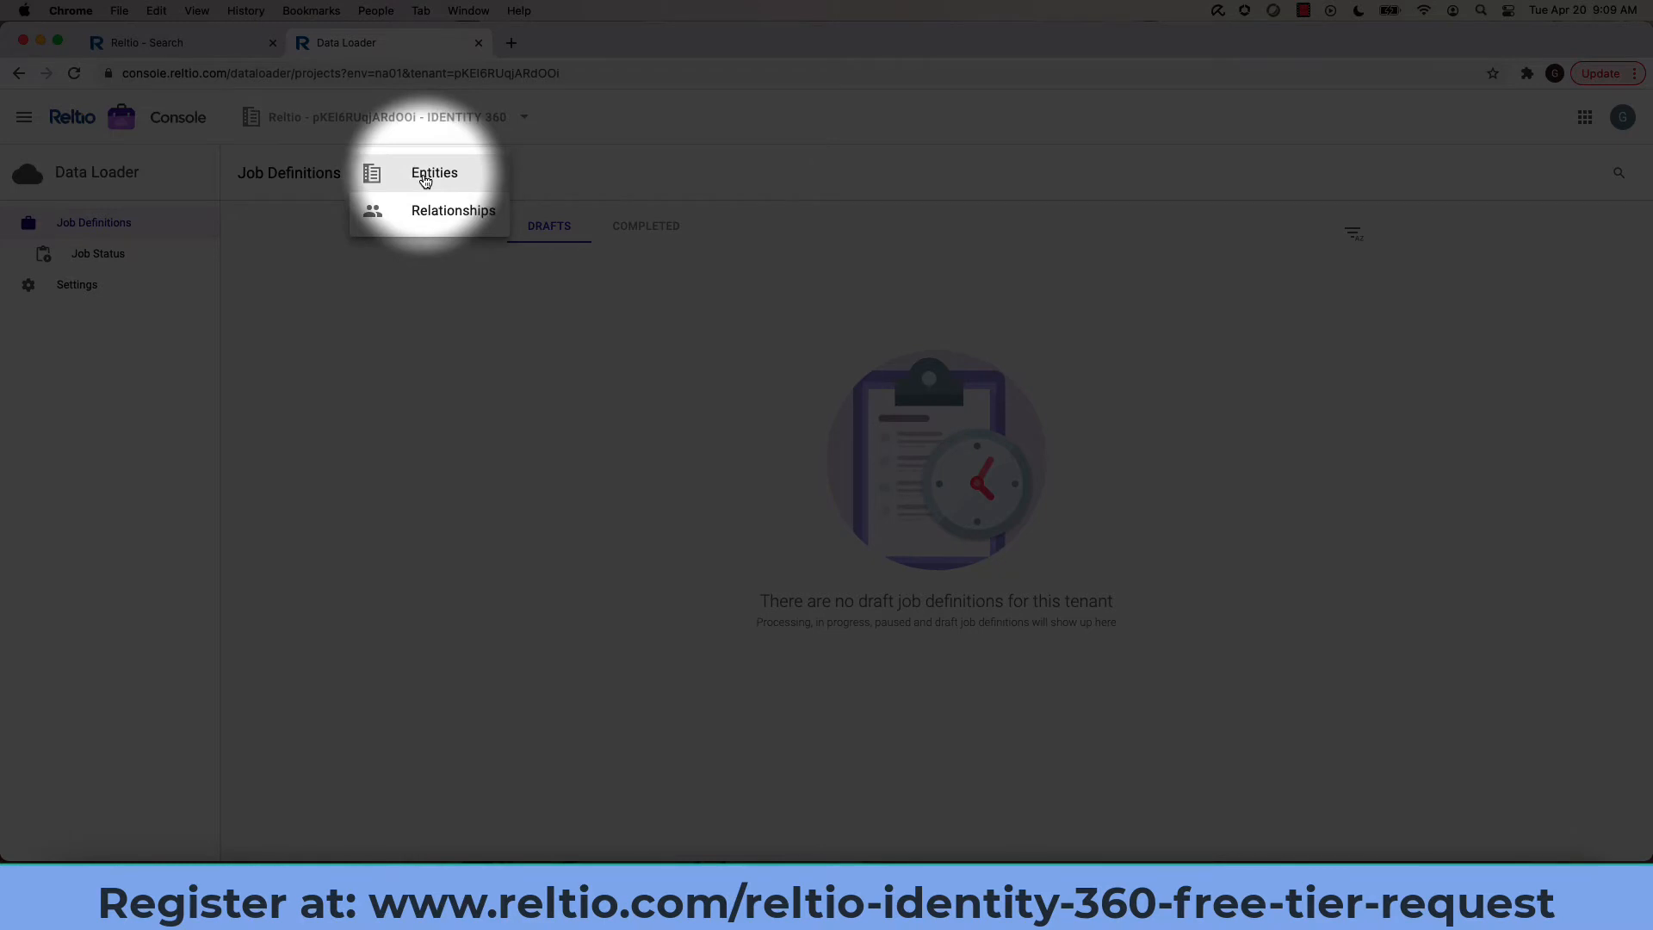
left_click(423, 179)
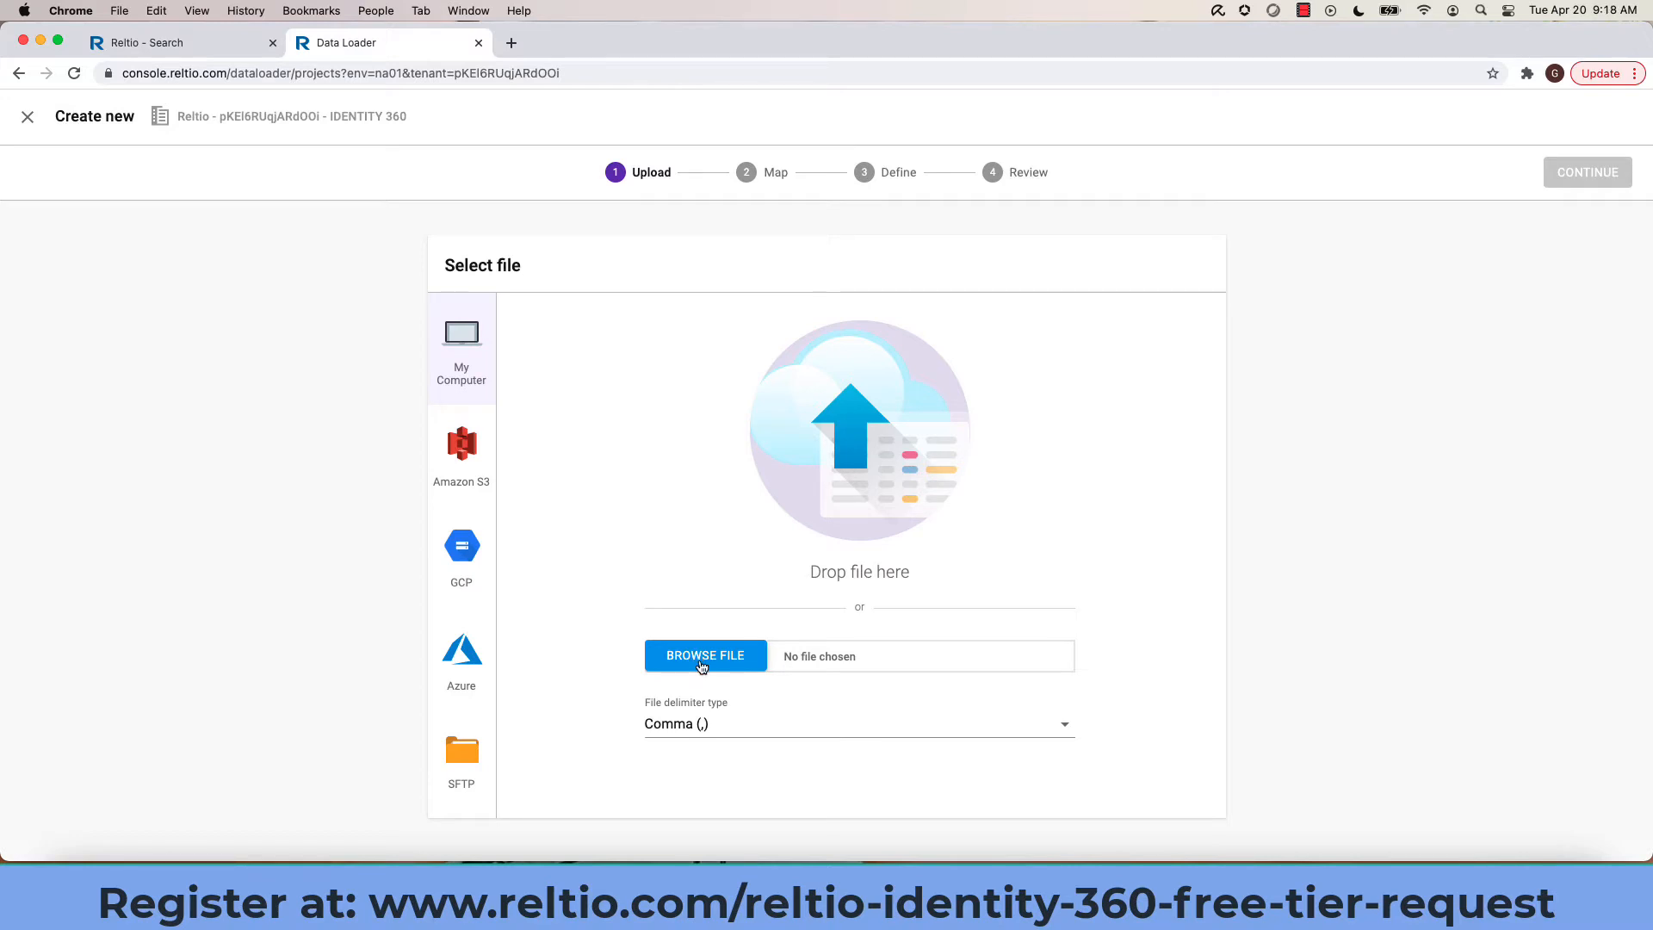
Upload id360_website_data.csv from the Desktop and continue to the mapping step
left_click(703, 663)
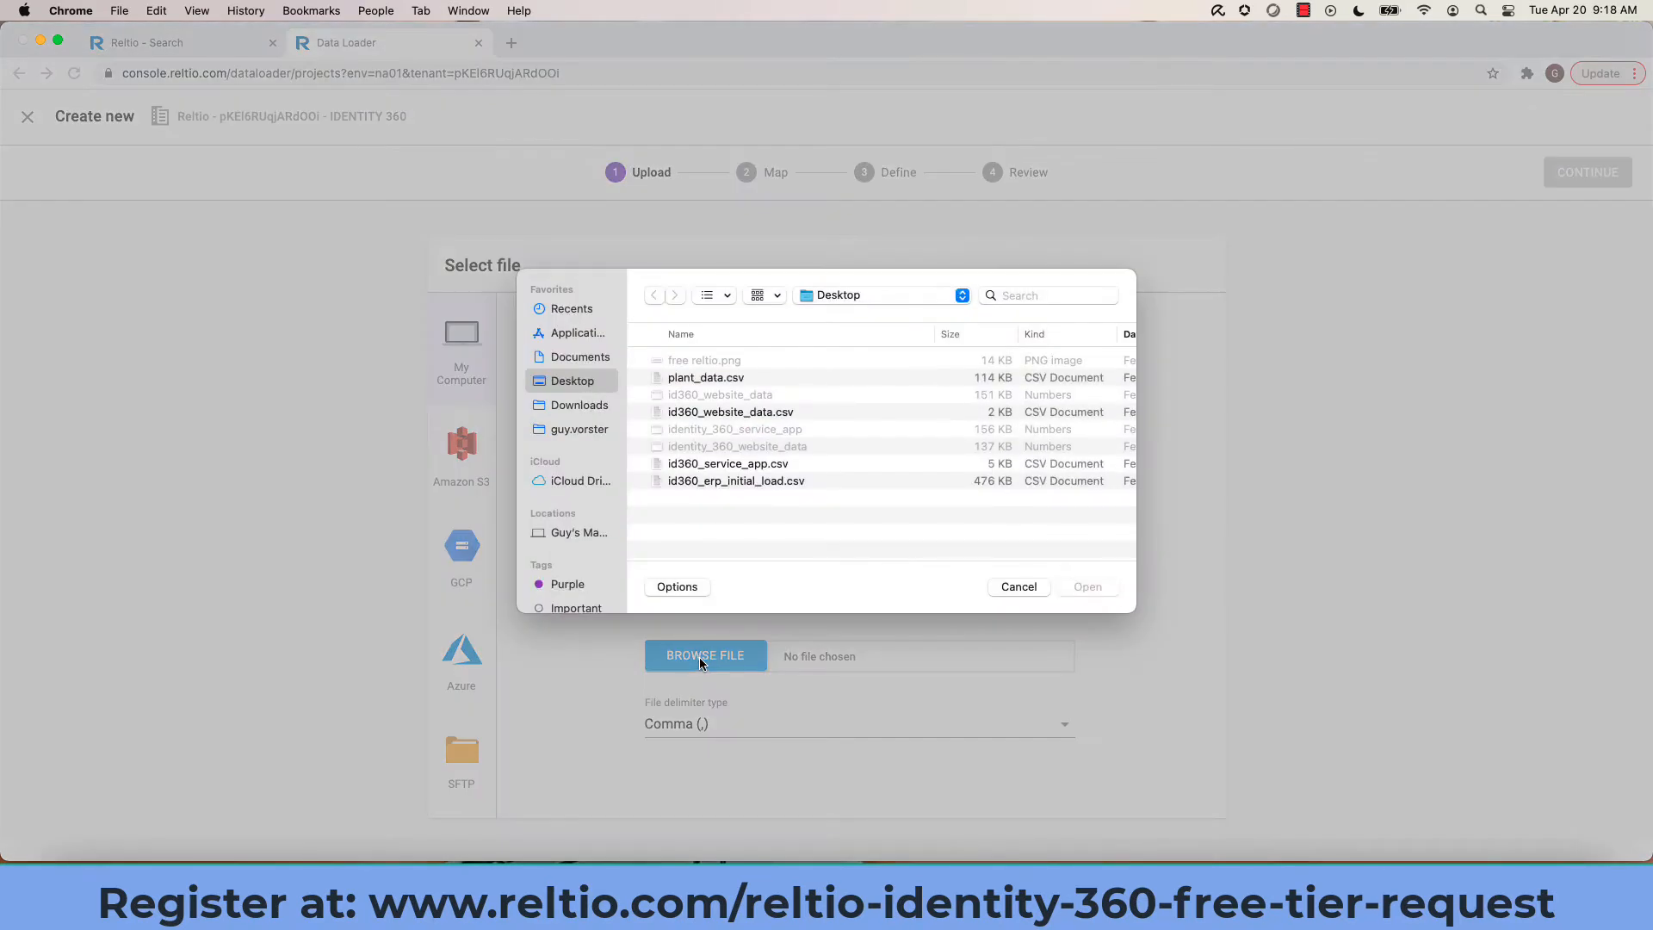
left_click(711, 416)
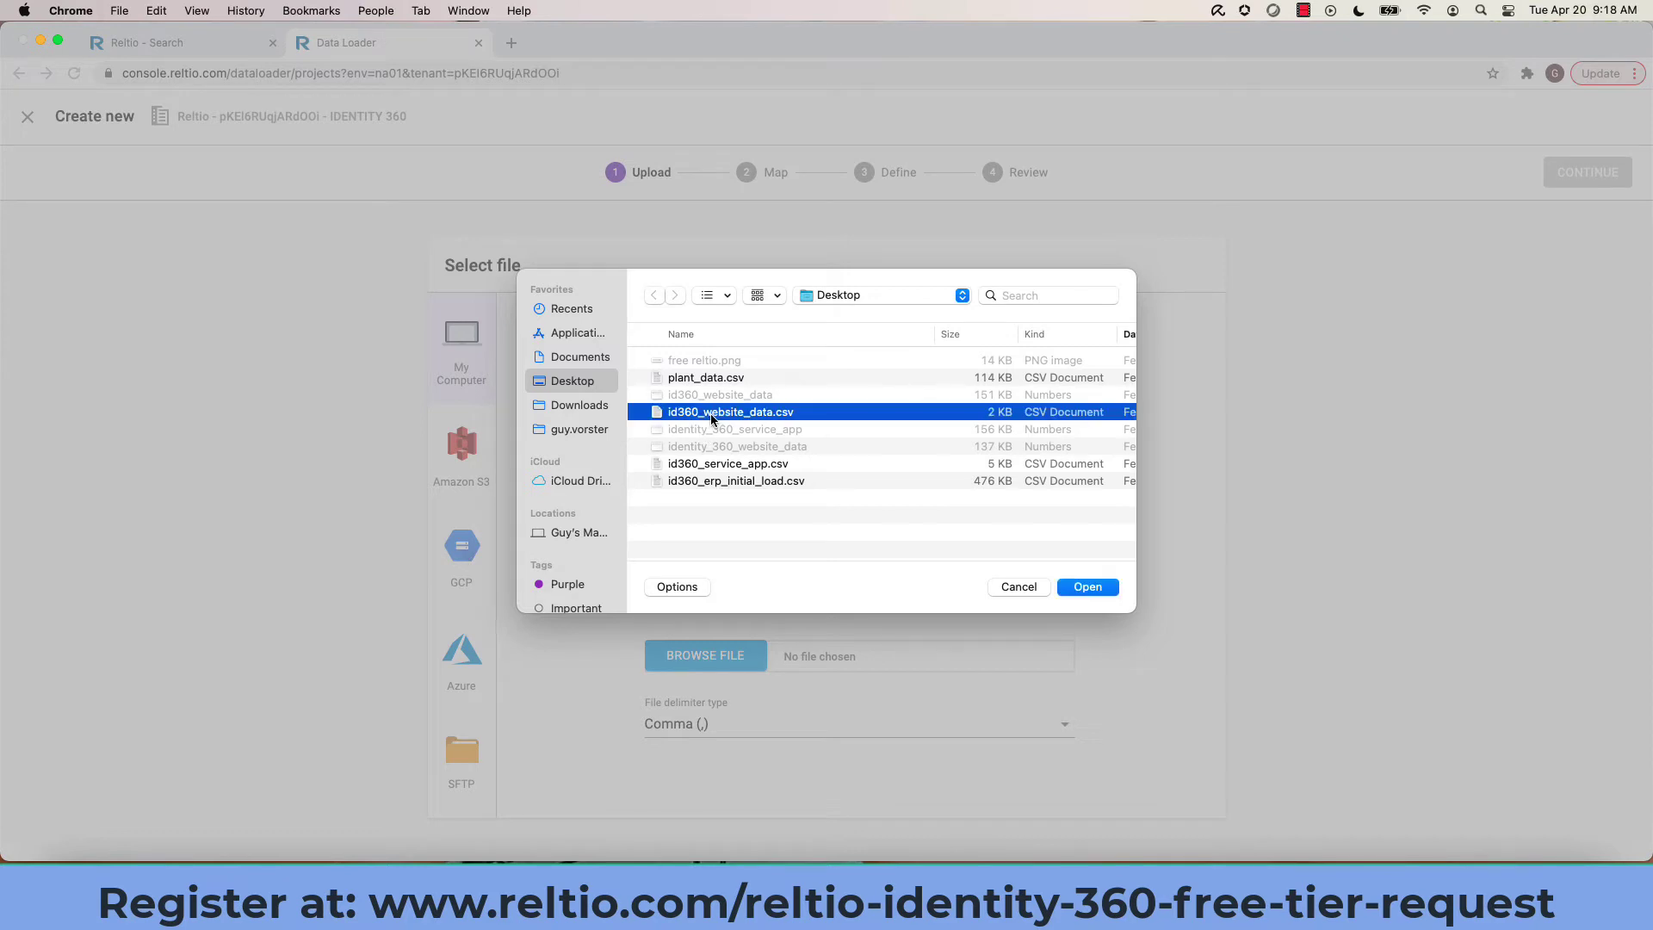
left_click(1087, 588)
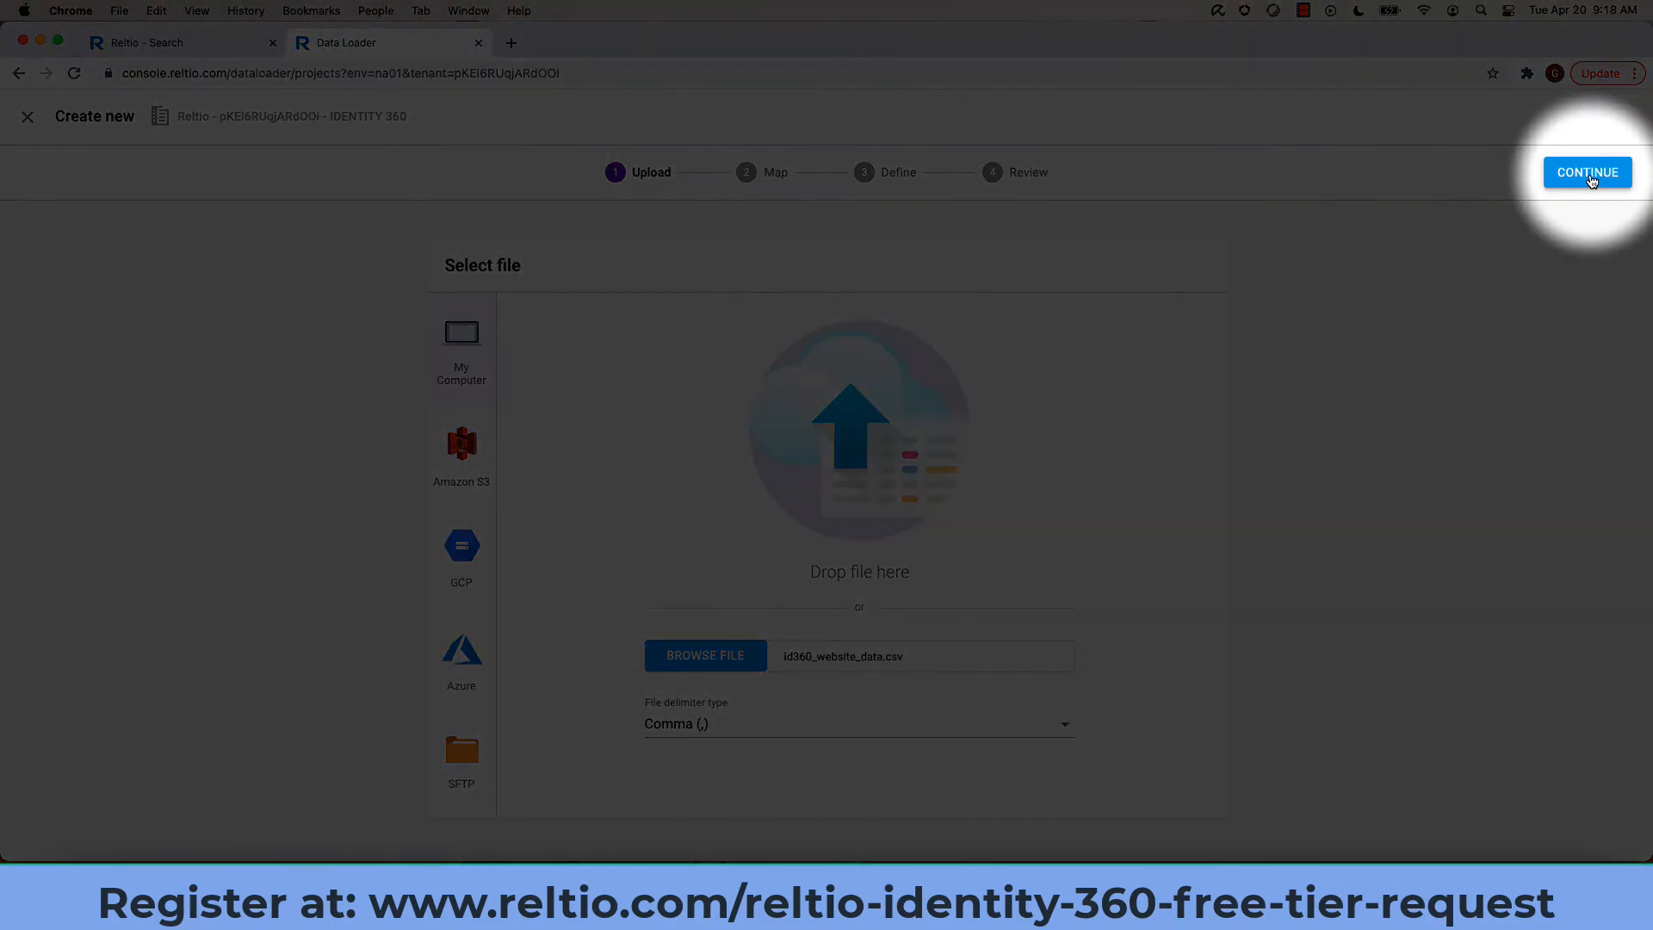
left_click(1592, 178)
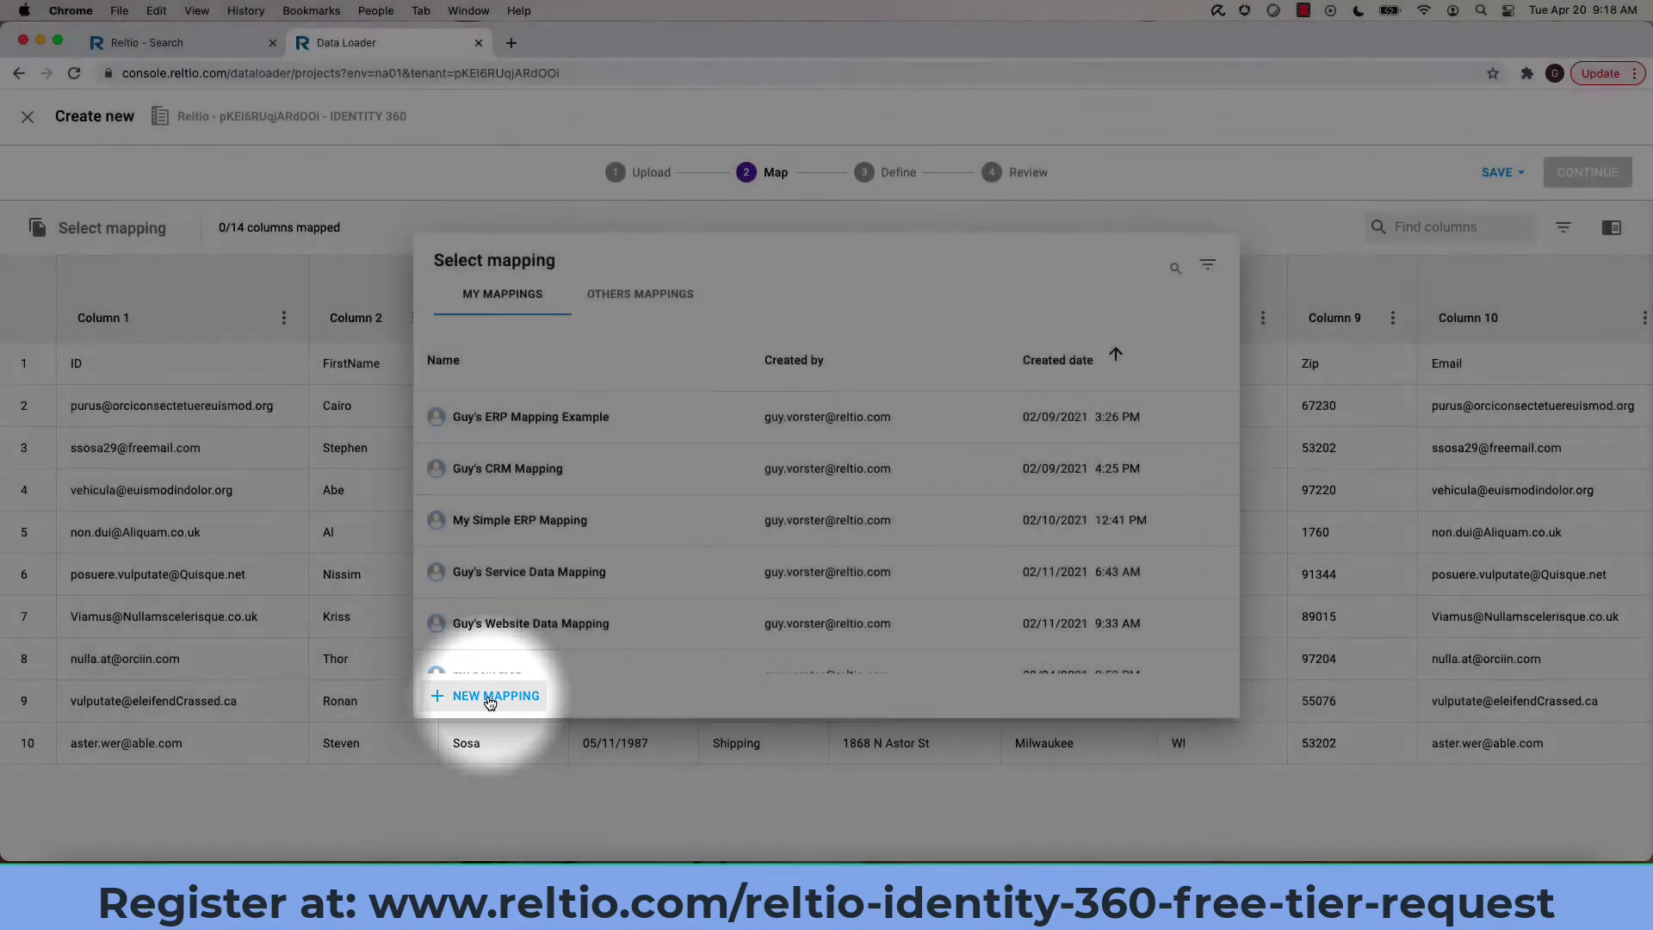
Create the 'my web data' mapping for Individual entities with the first line as header
left_click(490, 699)
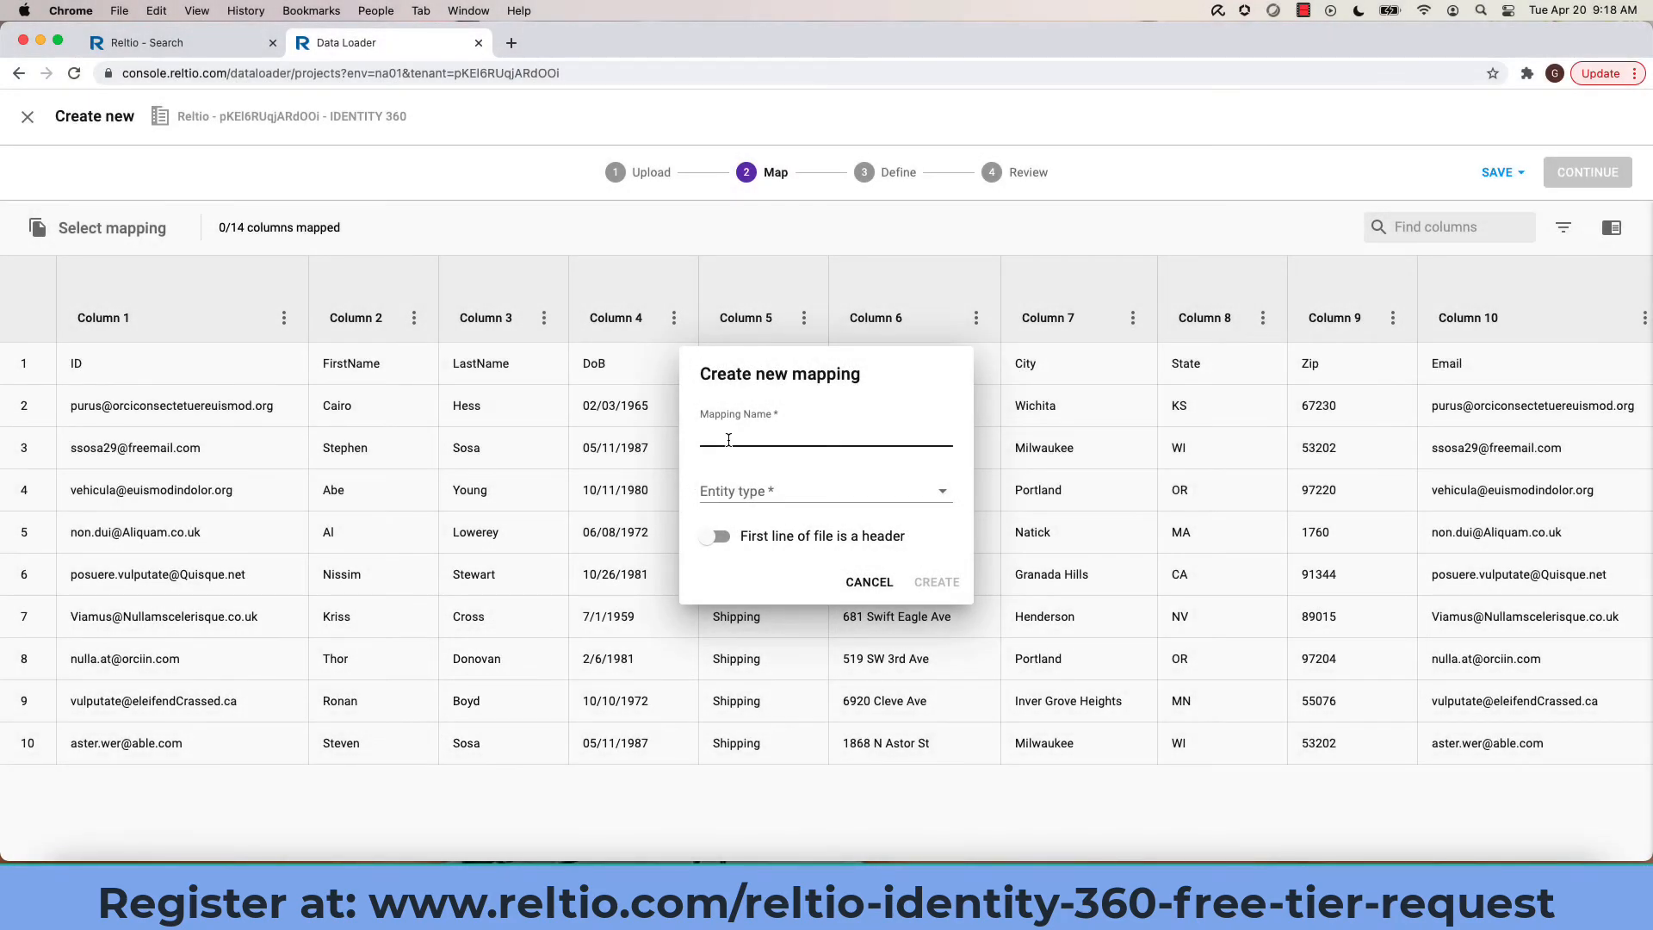
left_click(728, 441)
type("my web data")
left_click(735, 502)
left_click(768, 499)
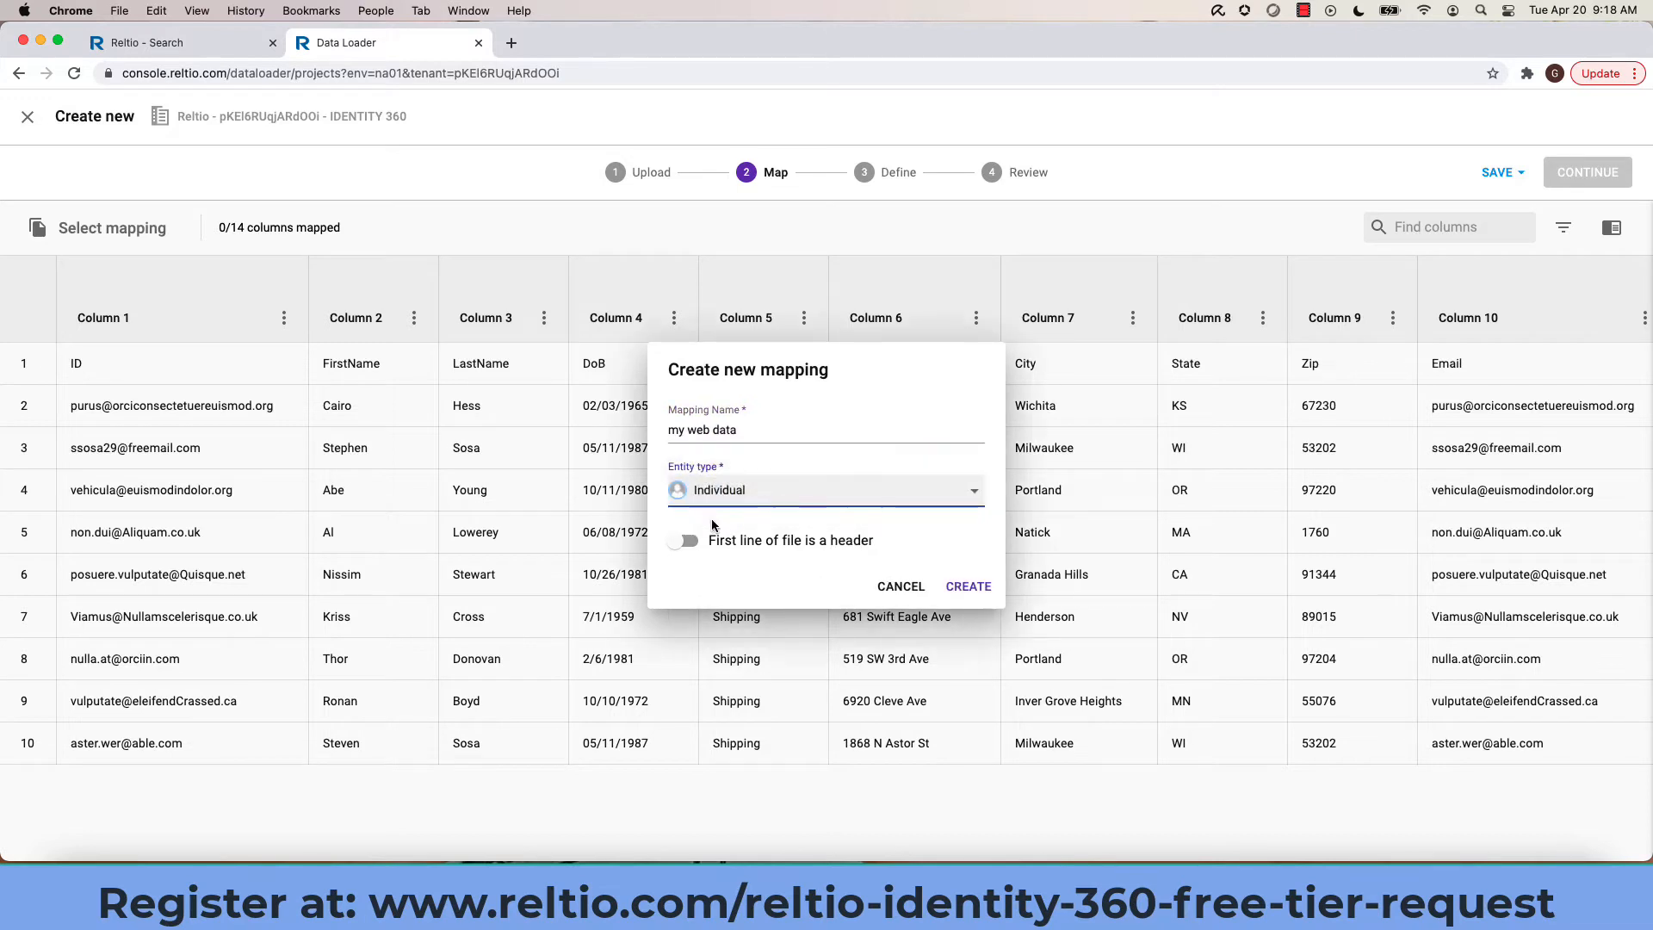
left_click(690, 542)
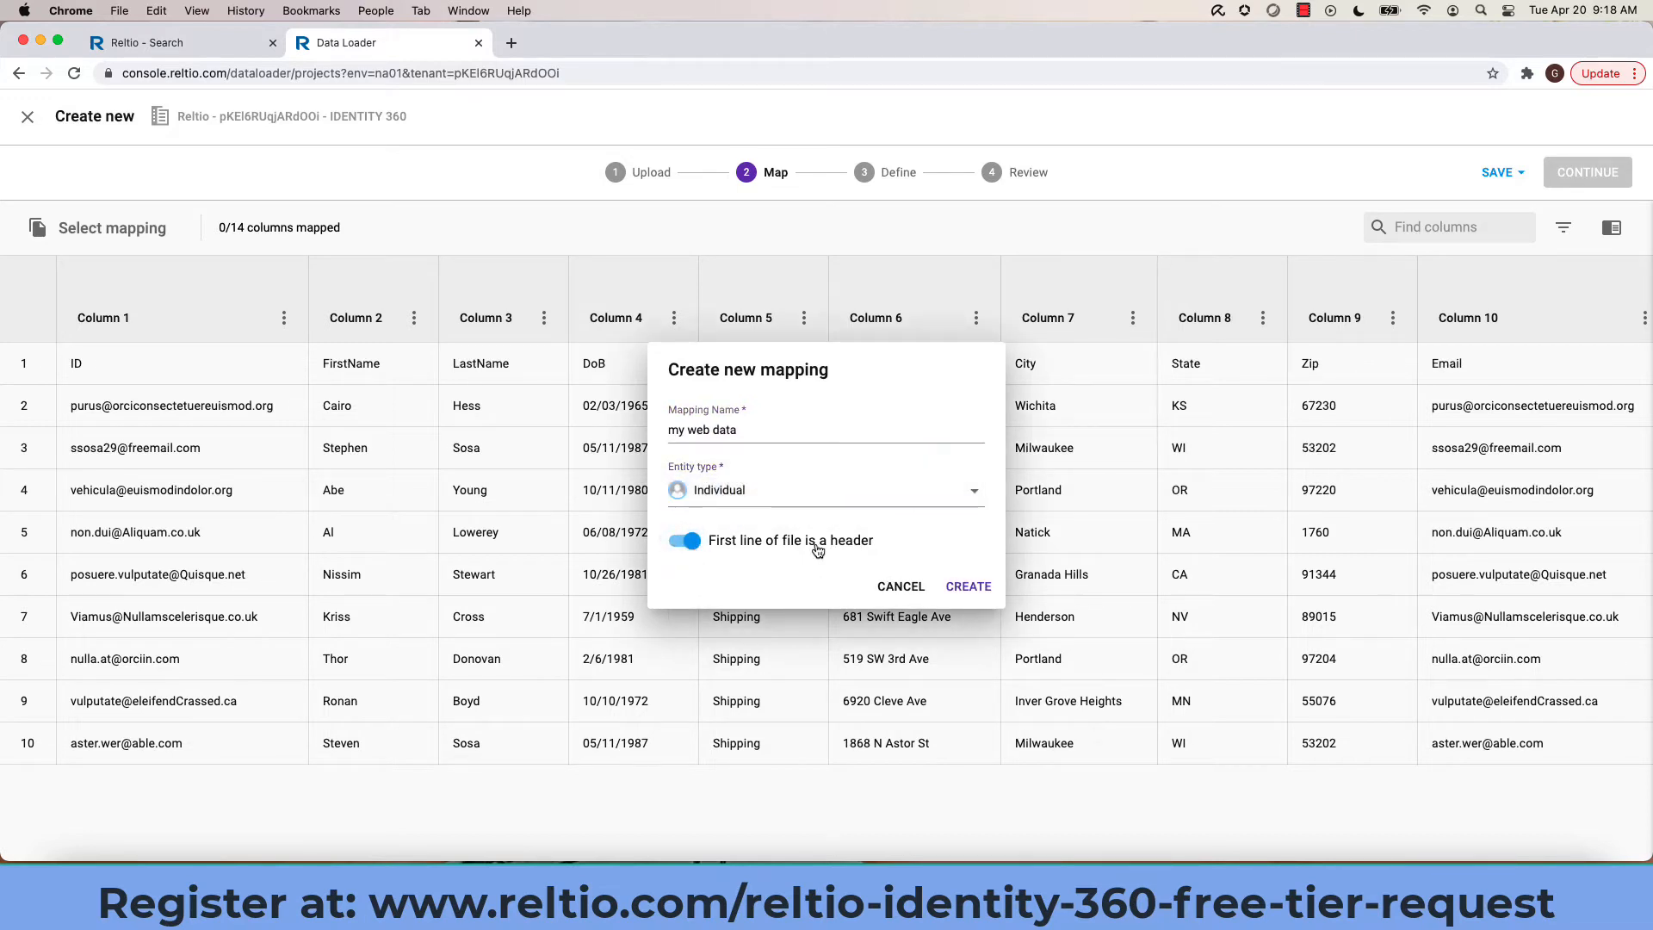
left_click(975, 591)
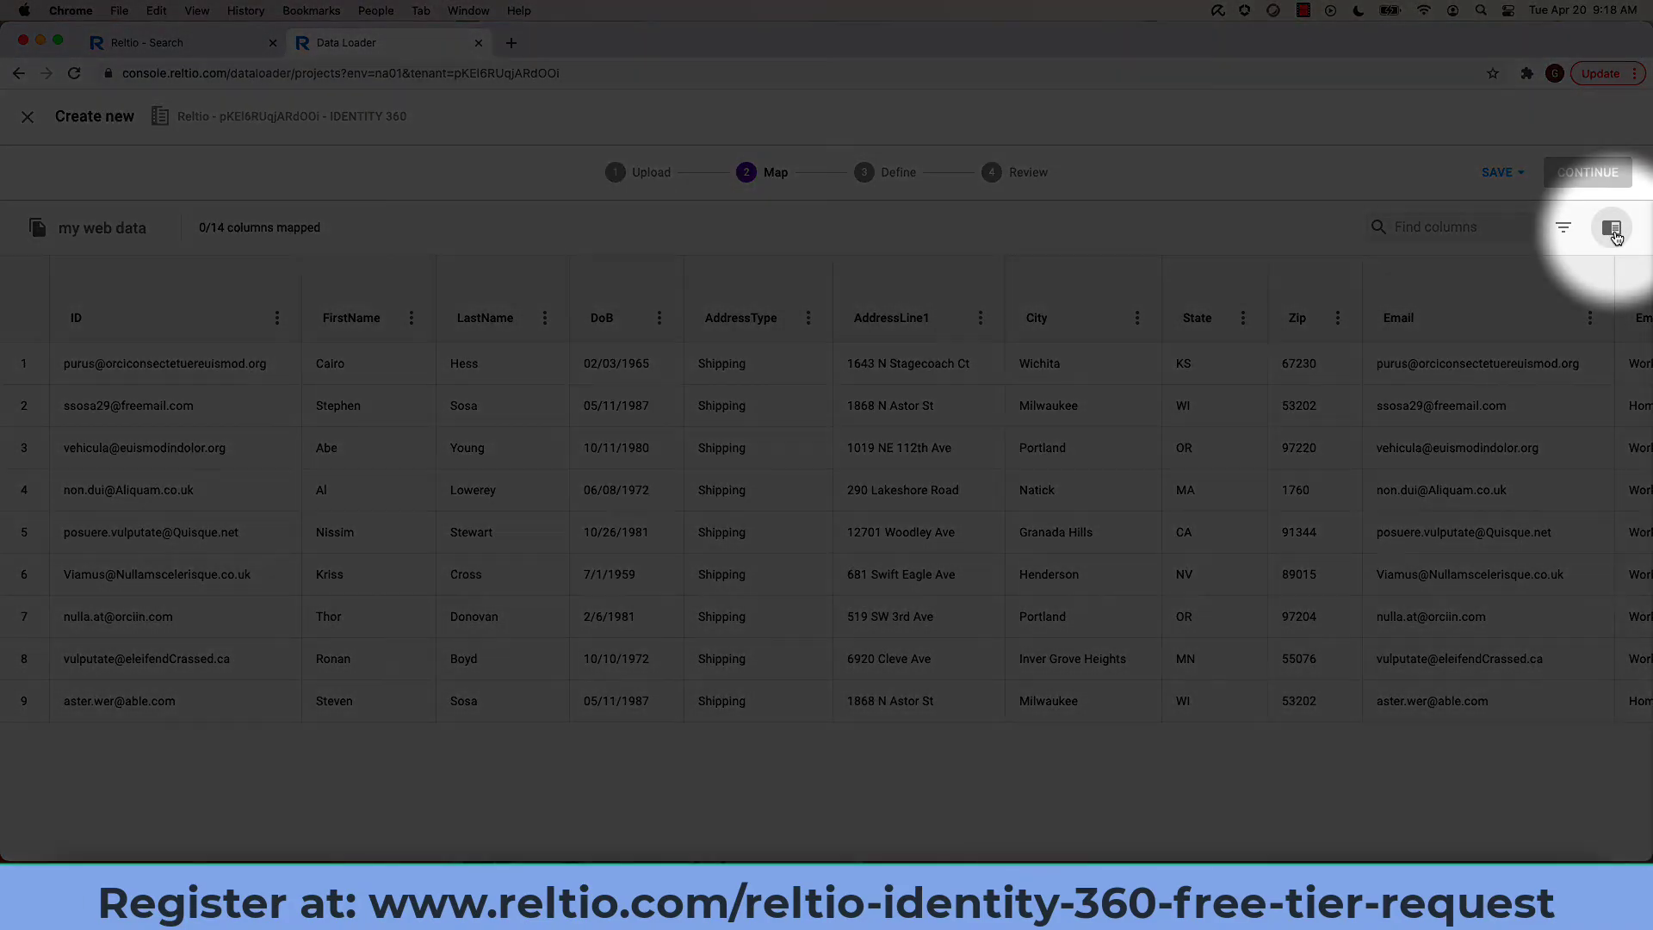
Add Crosswalk 1 to the mapping with its type set to Website
left_click(1613, 232)
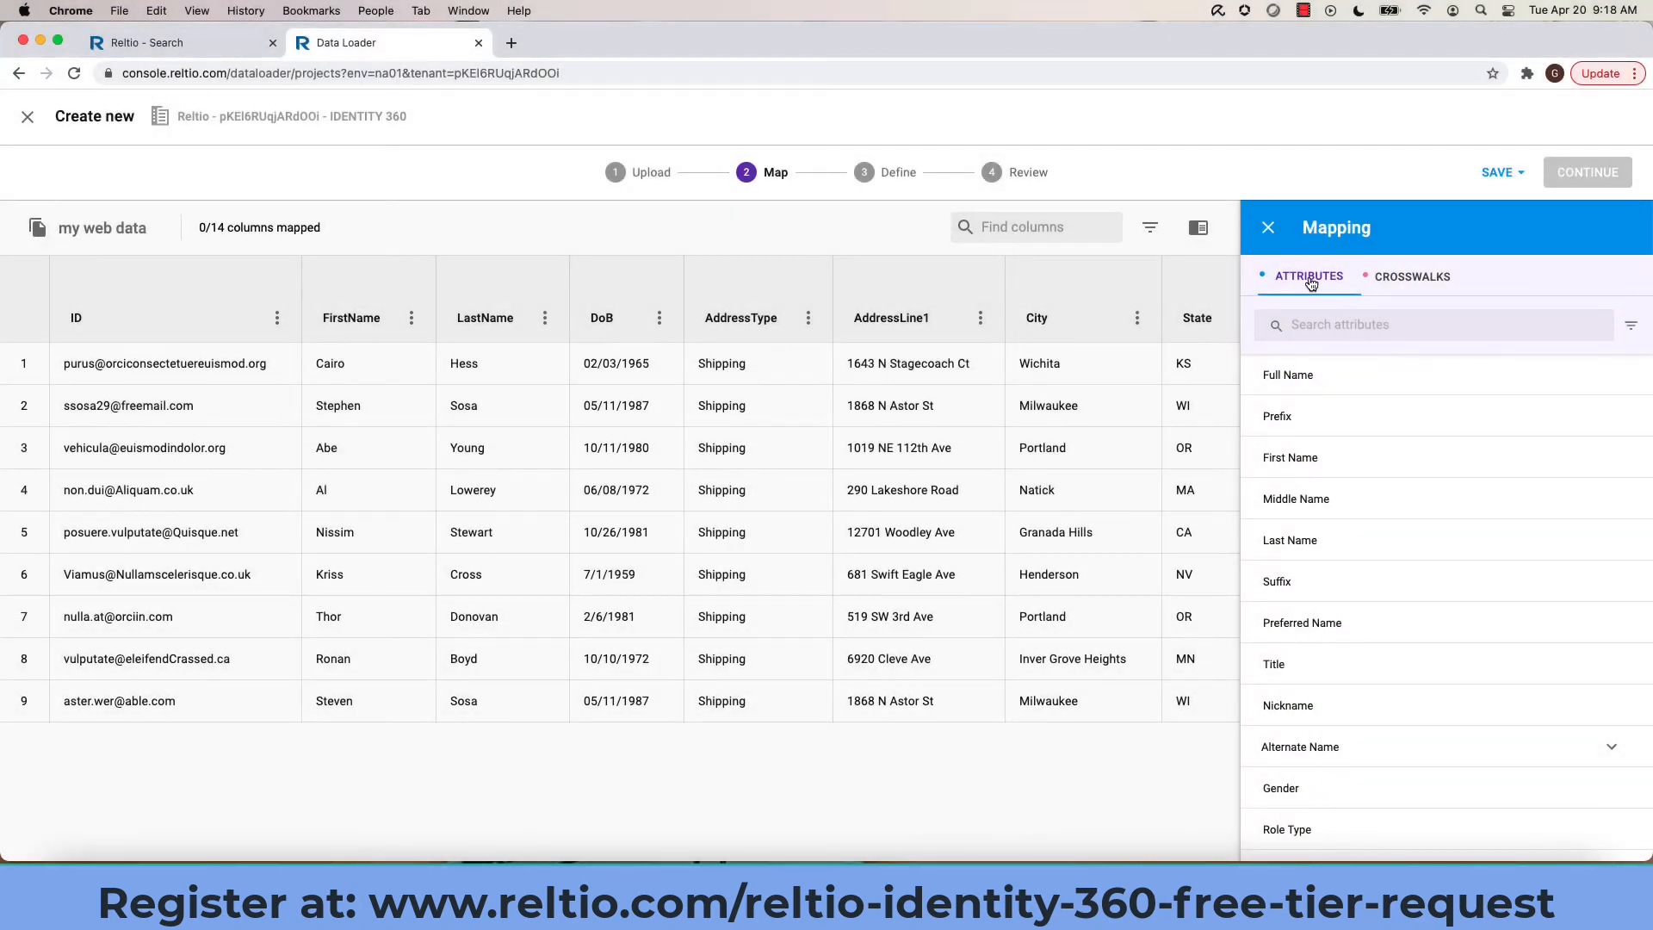
left_click(1412, 285)
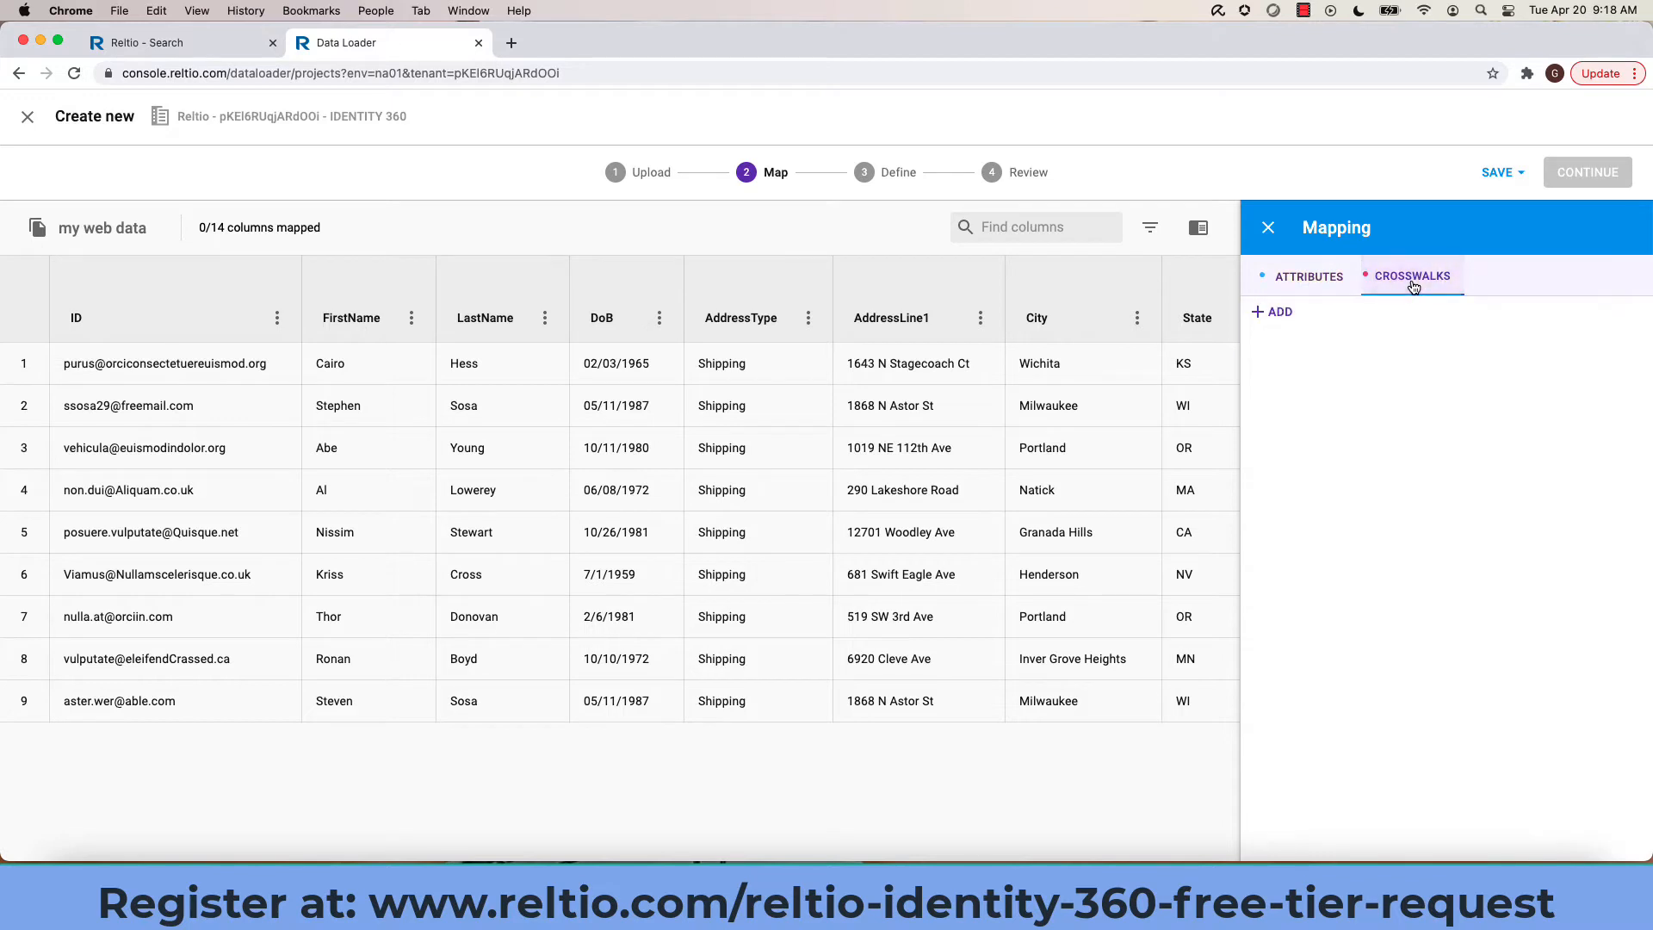
left_click(1262, 319)
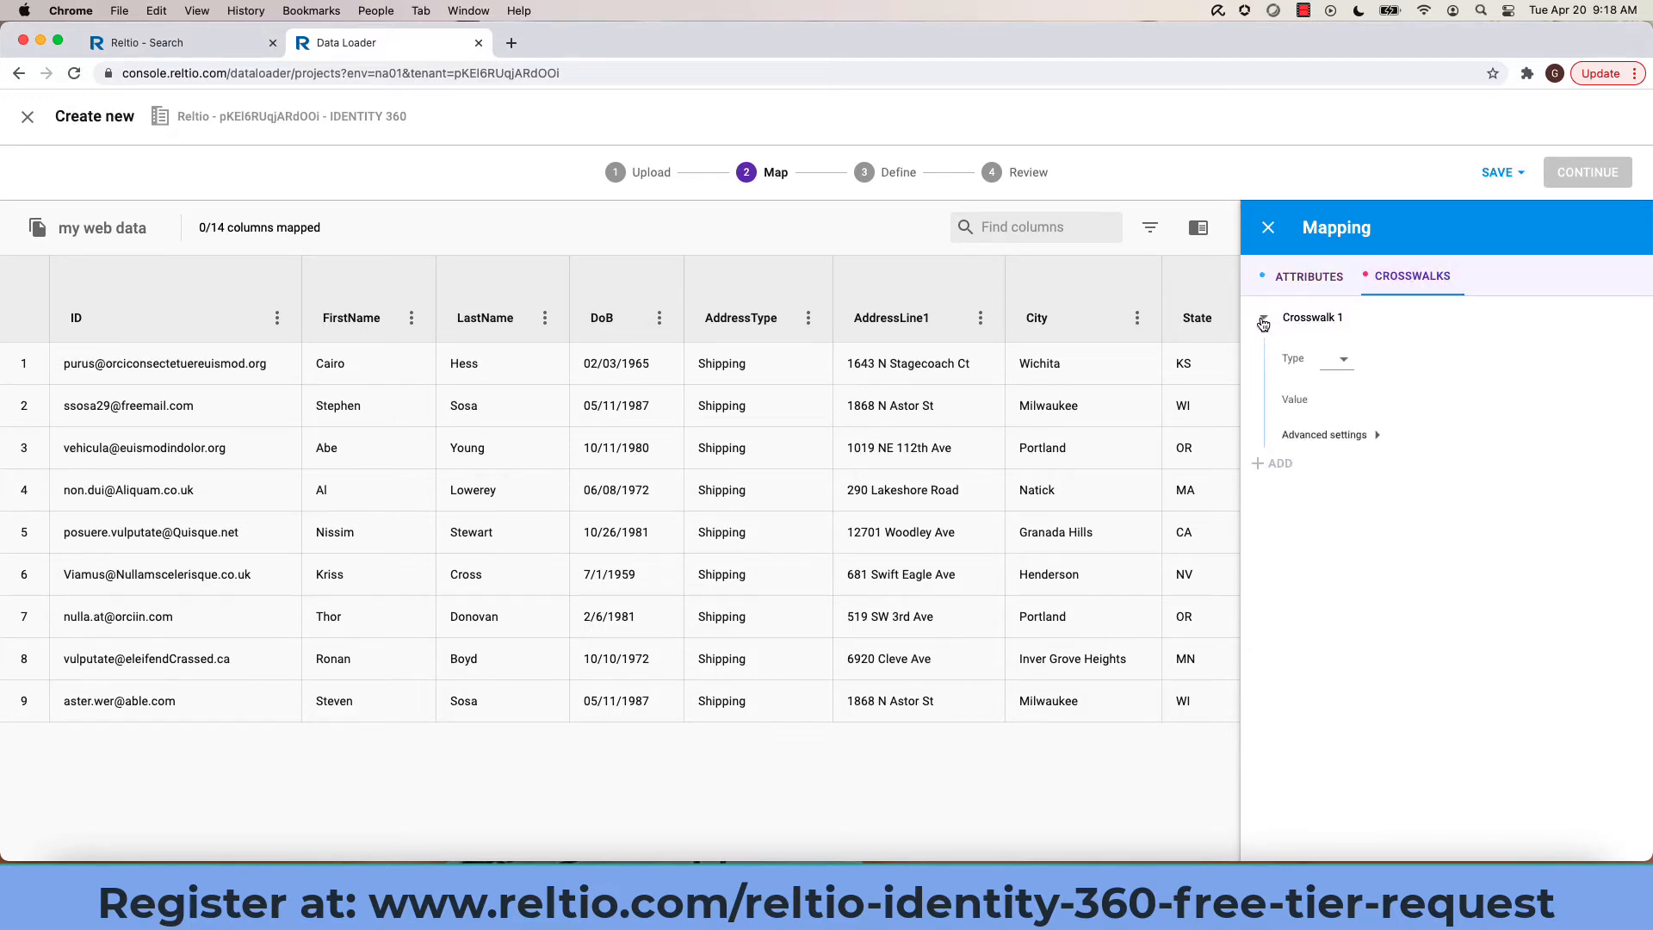
left_click(1343, 362)
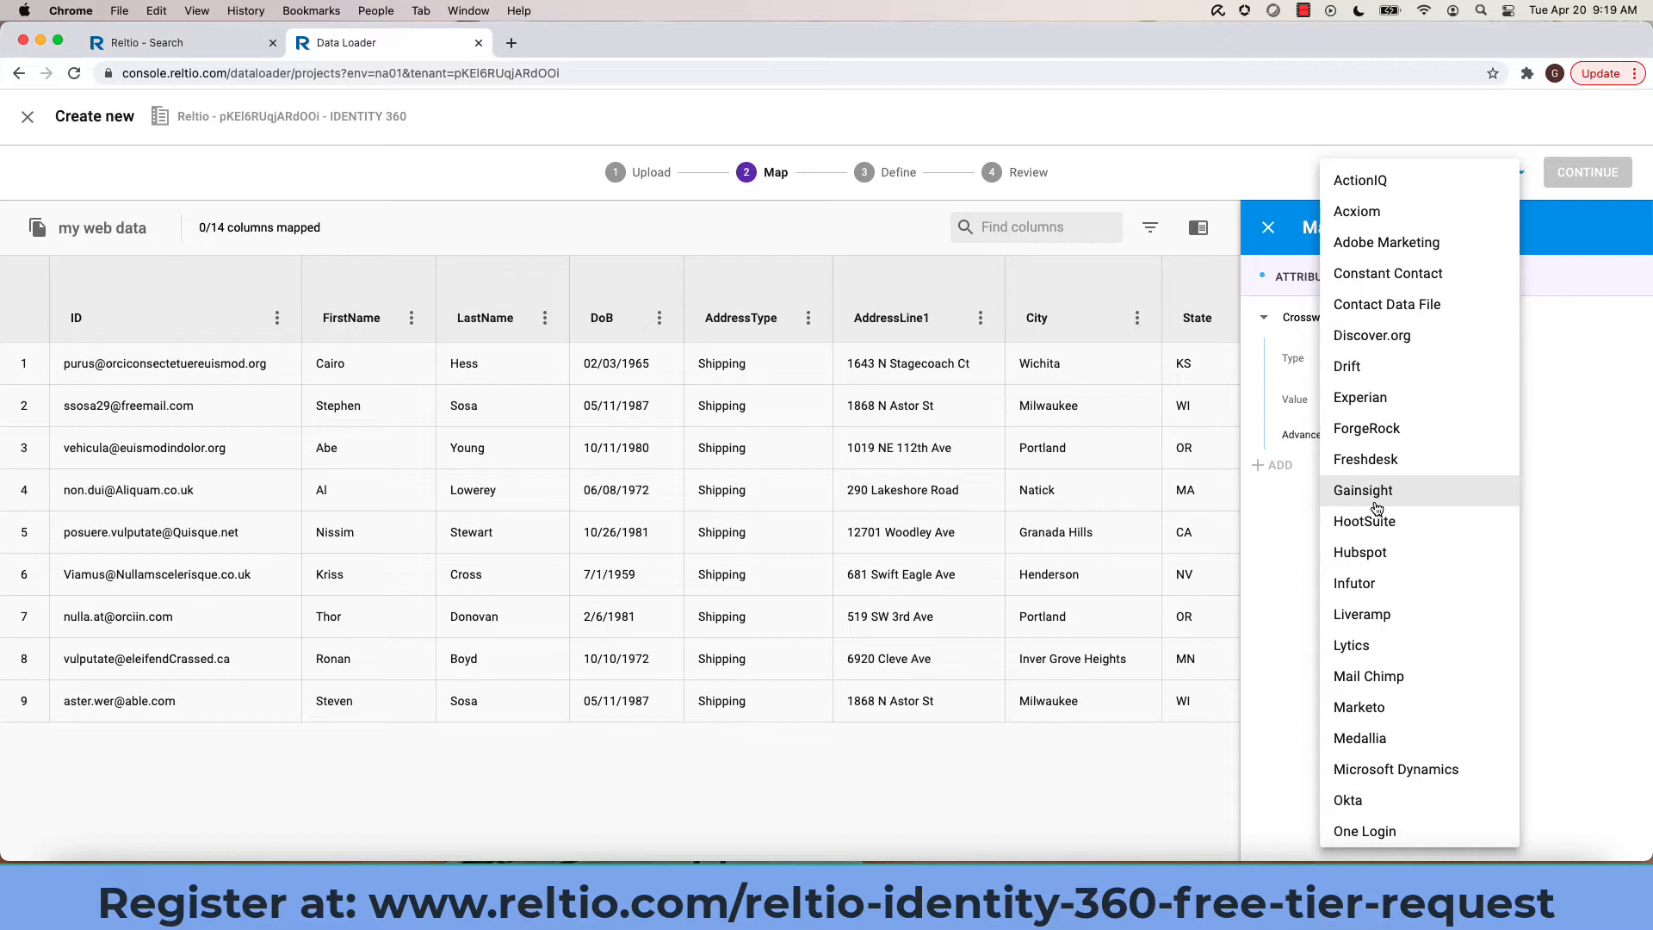
scroll(1377, 507, "down", 2)
scroll(1376, 507, "down", 2)
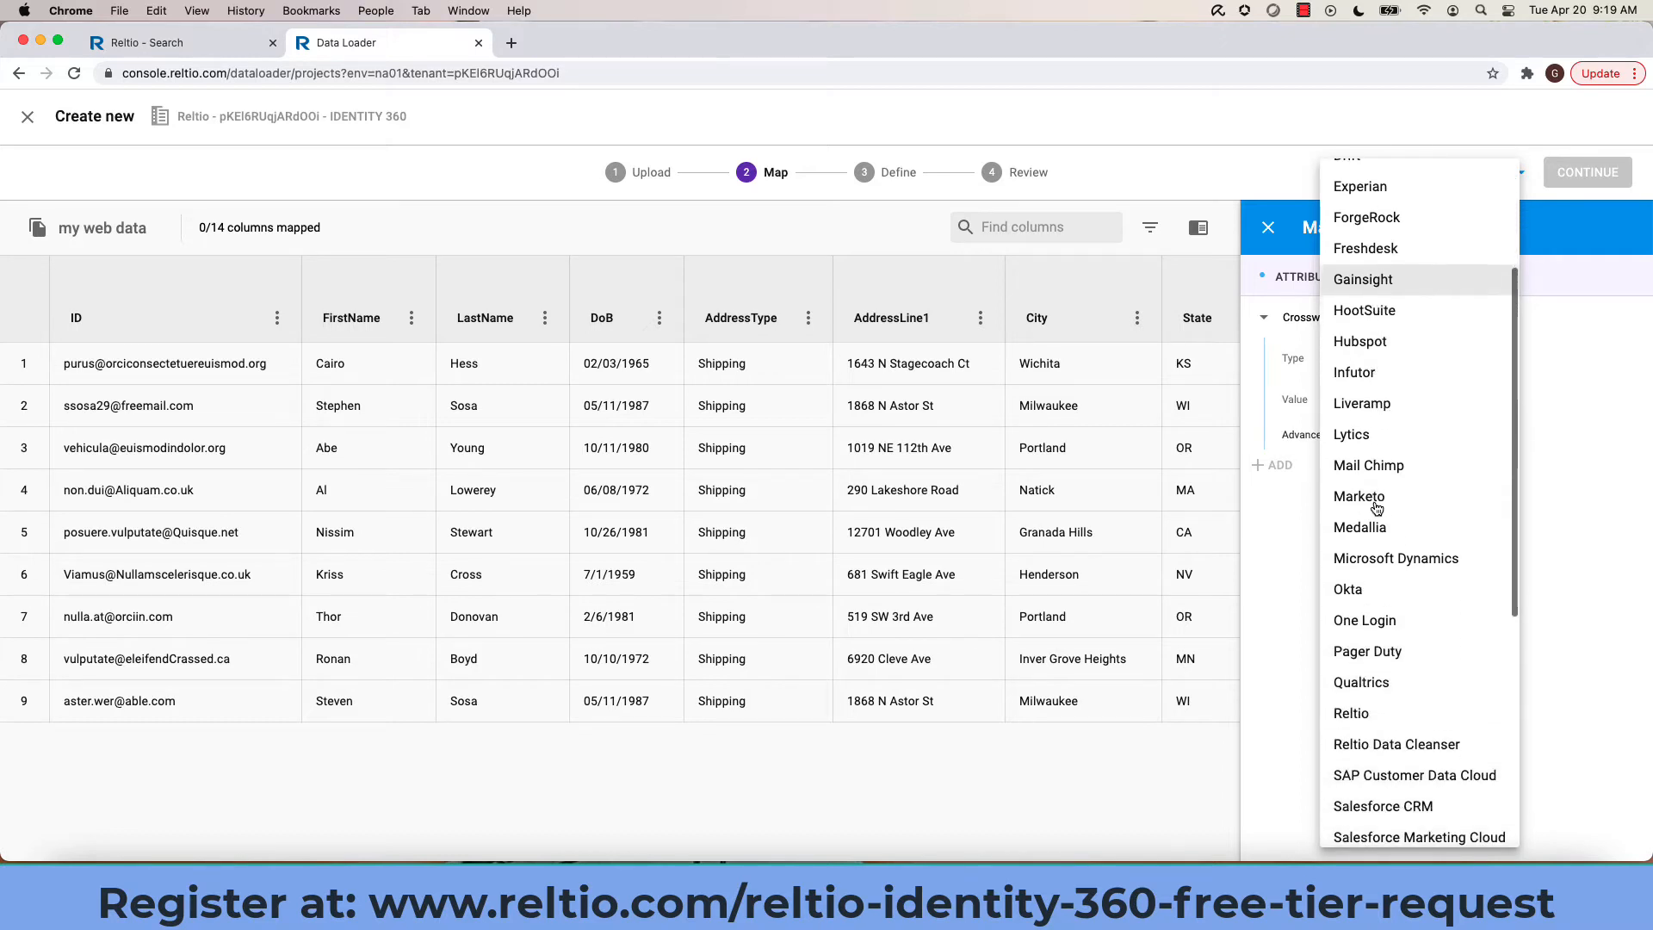
scroll(1376, 506, "down", 1)
scroll(1376, 507, "down", 2)
scroll(1377, 506, "down", 2)
scroll(1377, 506, "down", 1)
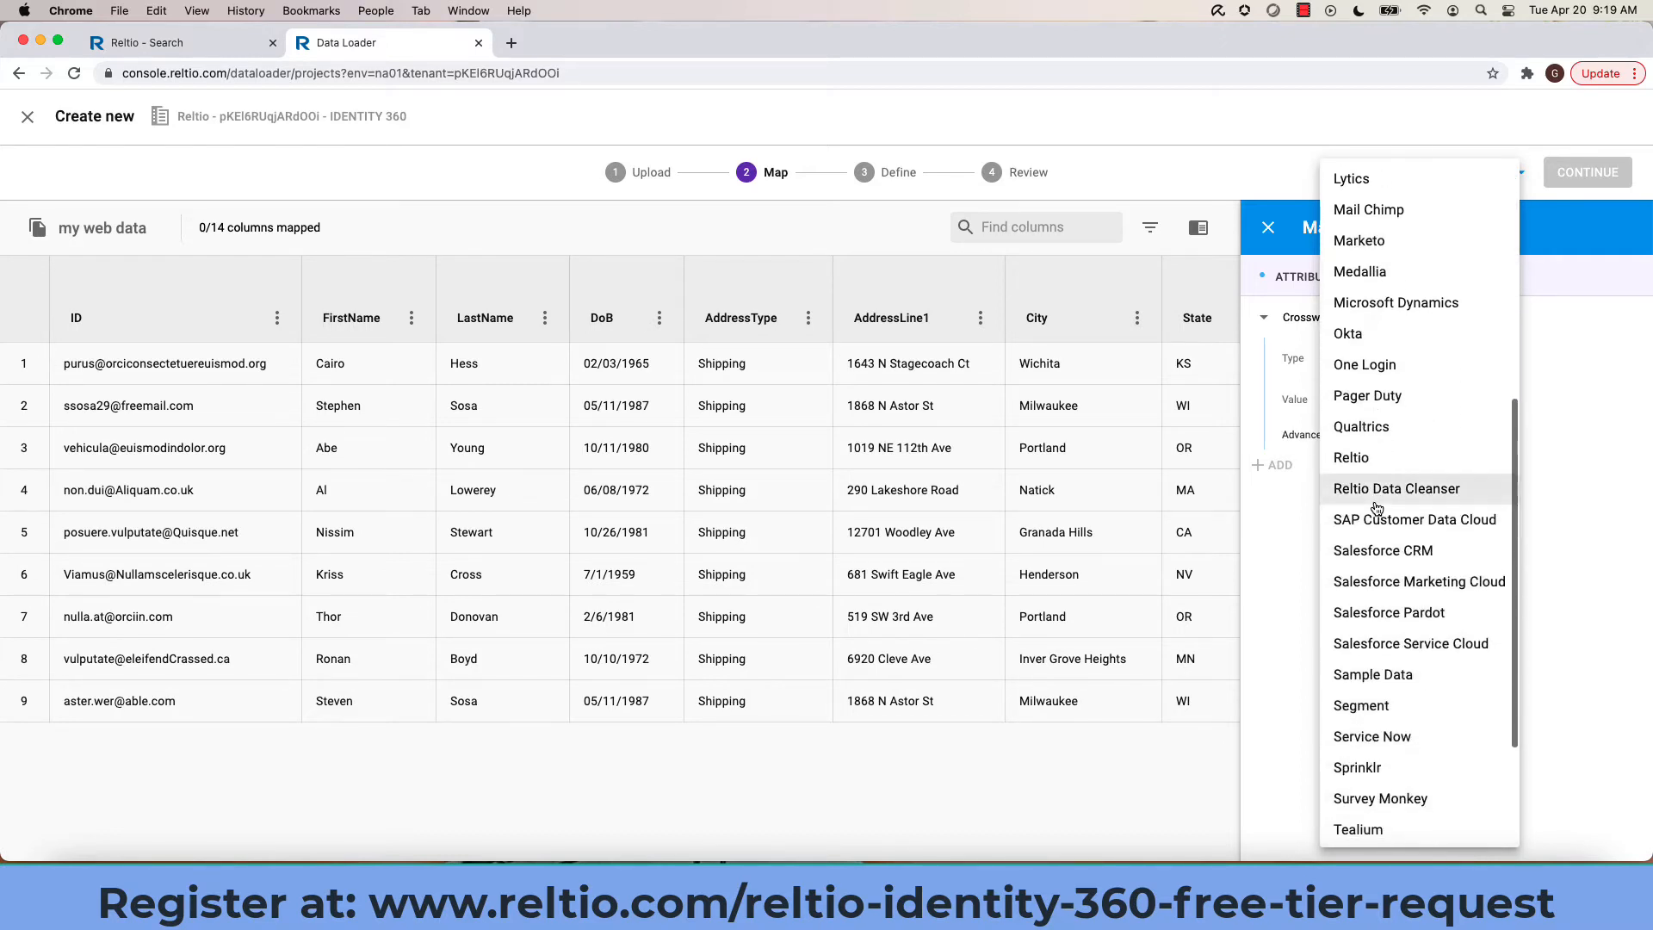
scroll(1377, 506, "down", 2)
scroll(1377, 507, "down", 1)
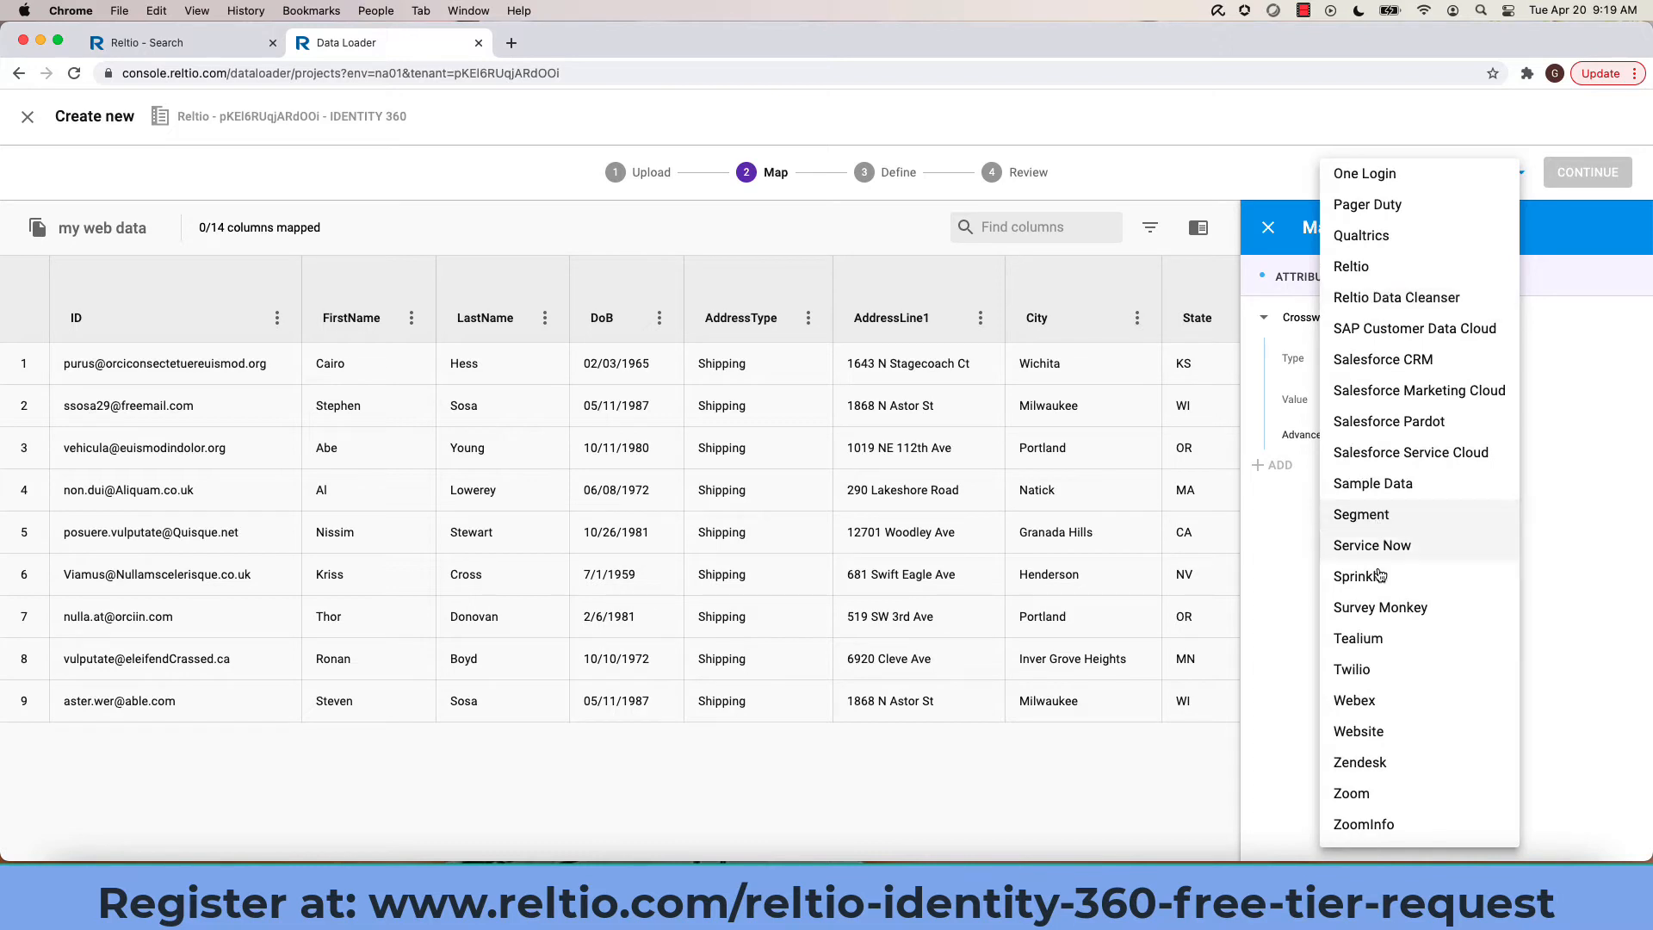
left_click(1358, 731)
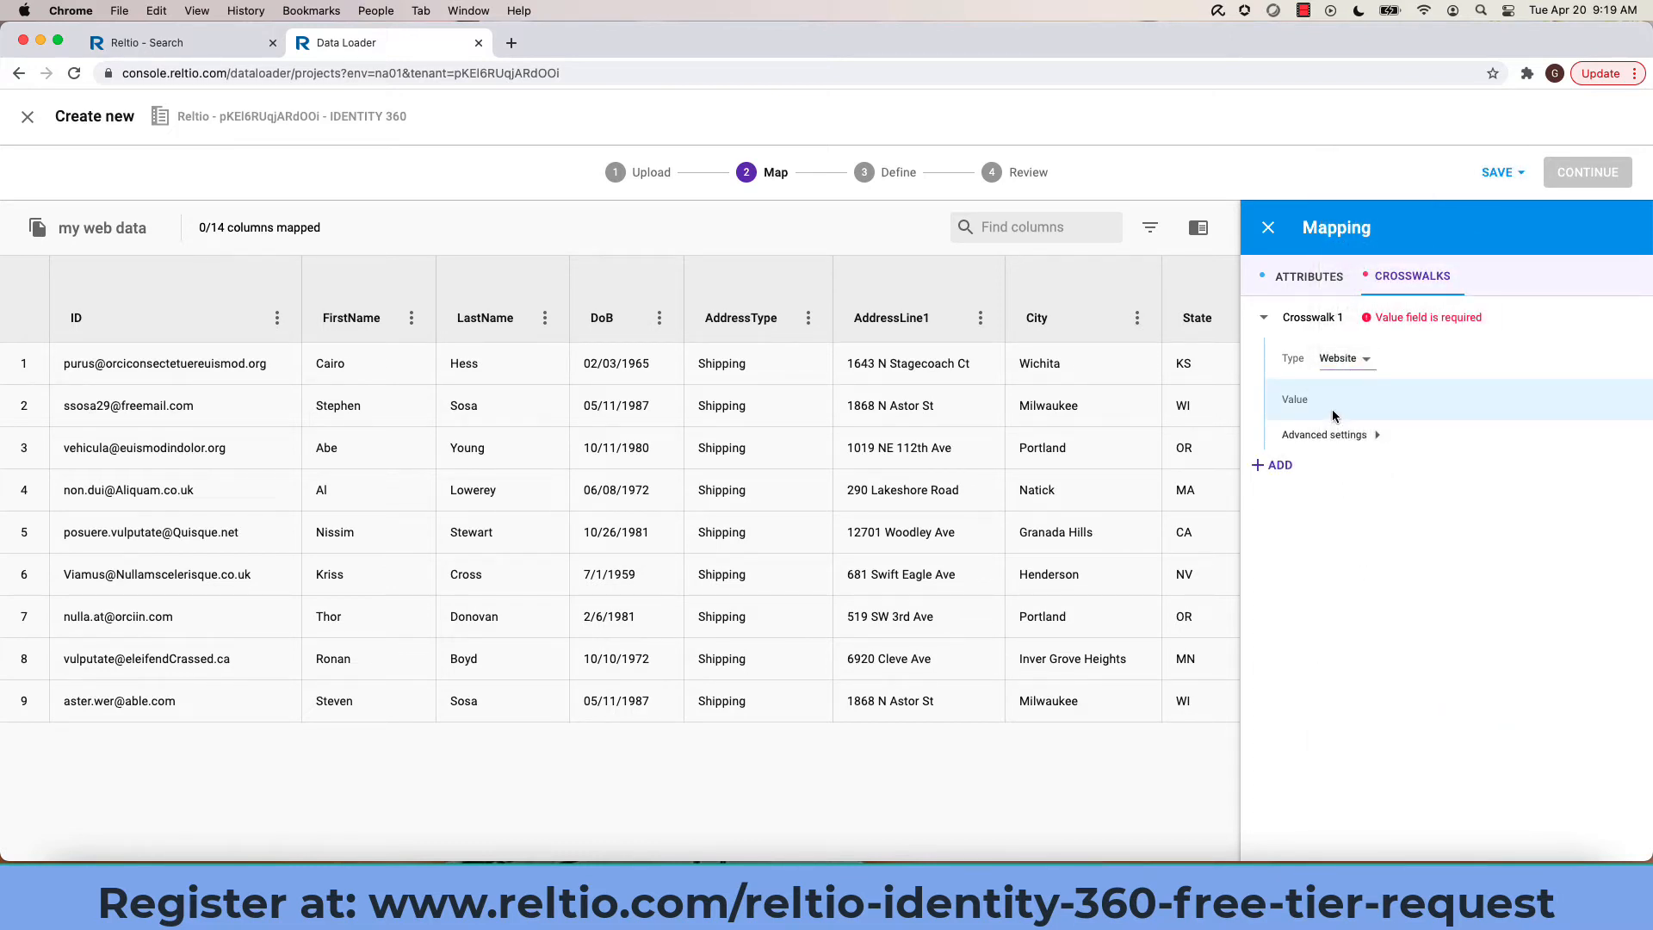
Assign the ID column as the crosswalk value, reaching 1 of 14 columns mapped
left_click(168, 305)
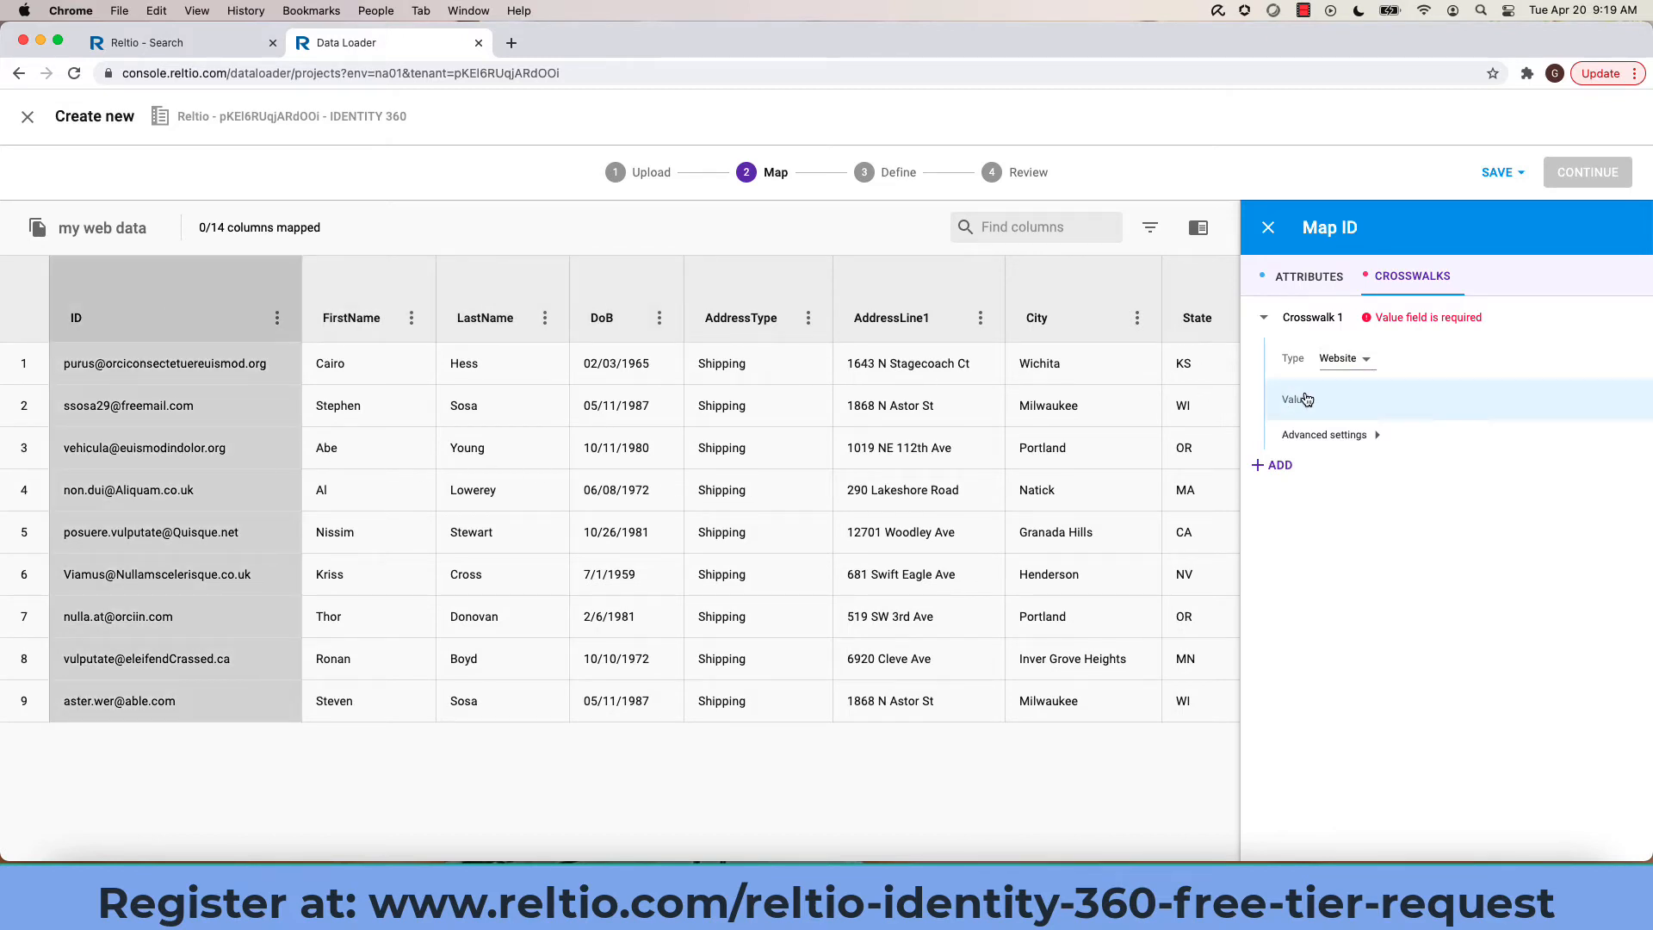
left_click(1351, 409)
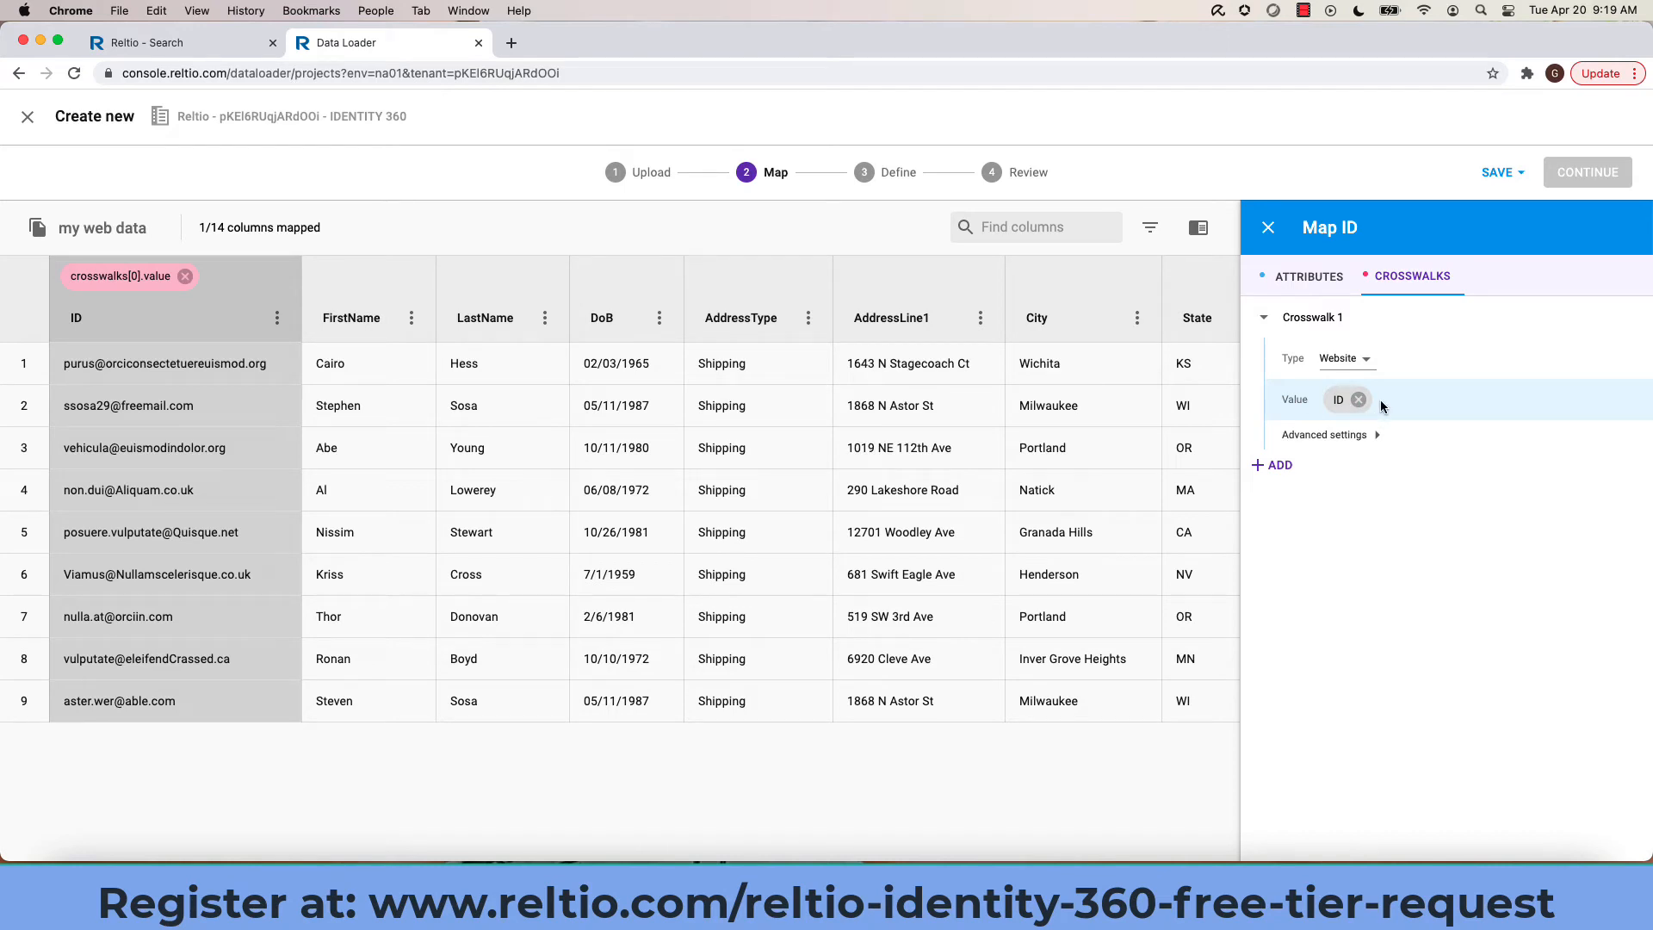
left_click(1319, 284)
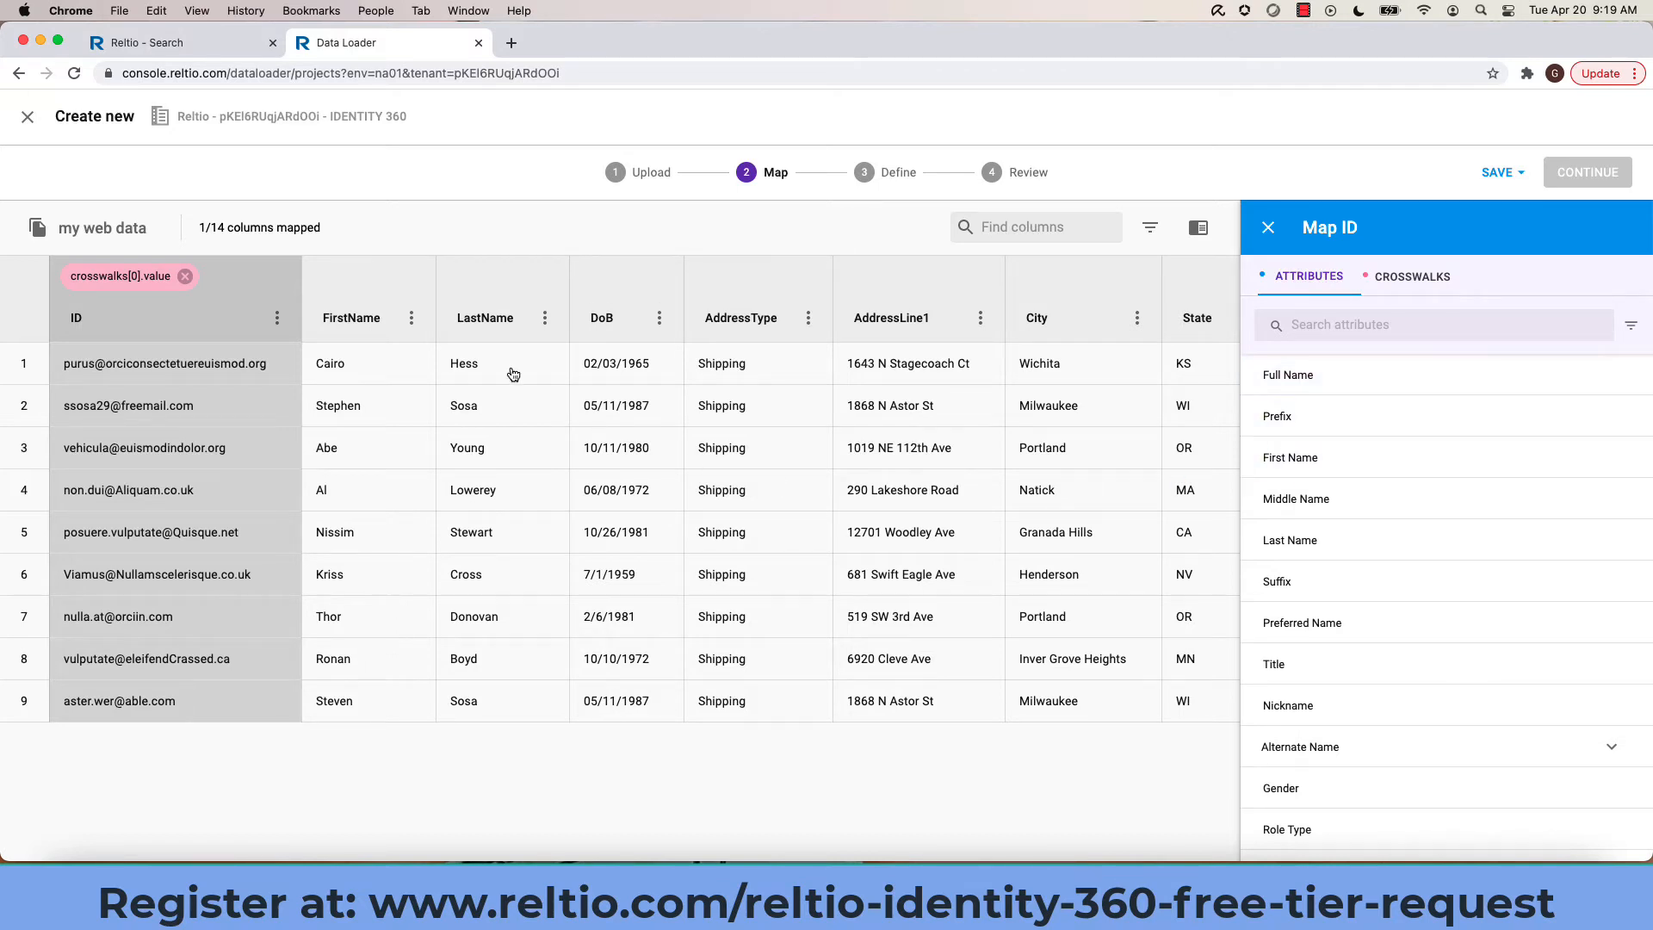
Map FirstName, LastName and DoB to First Name, Last Name and Date of Birth
left_click(387, 294)
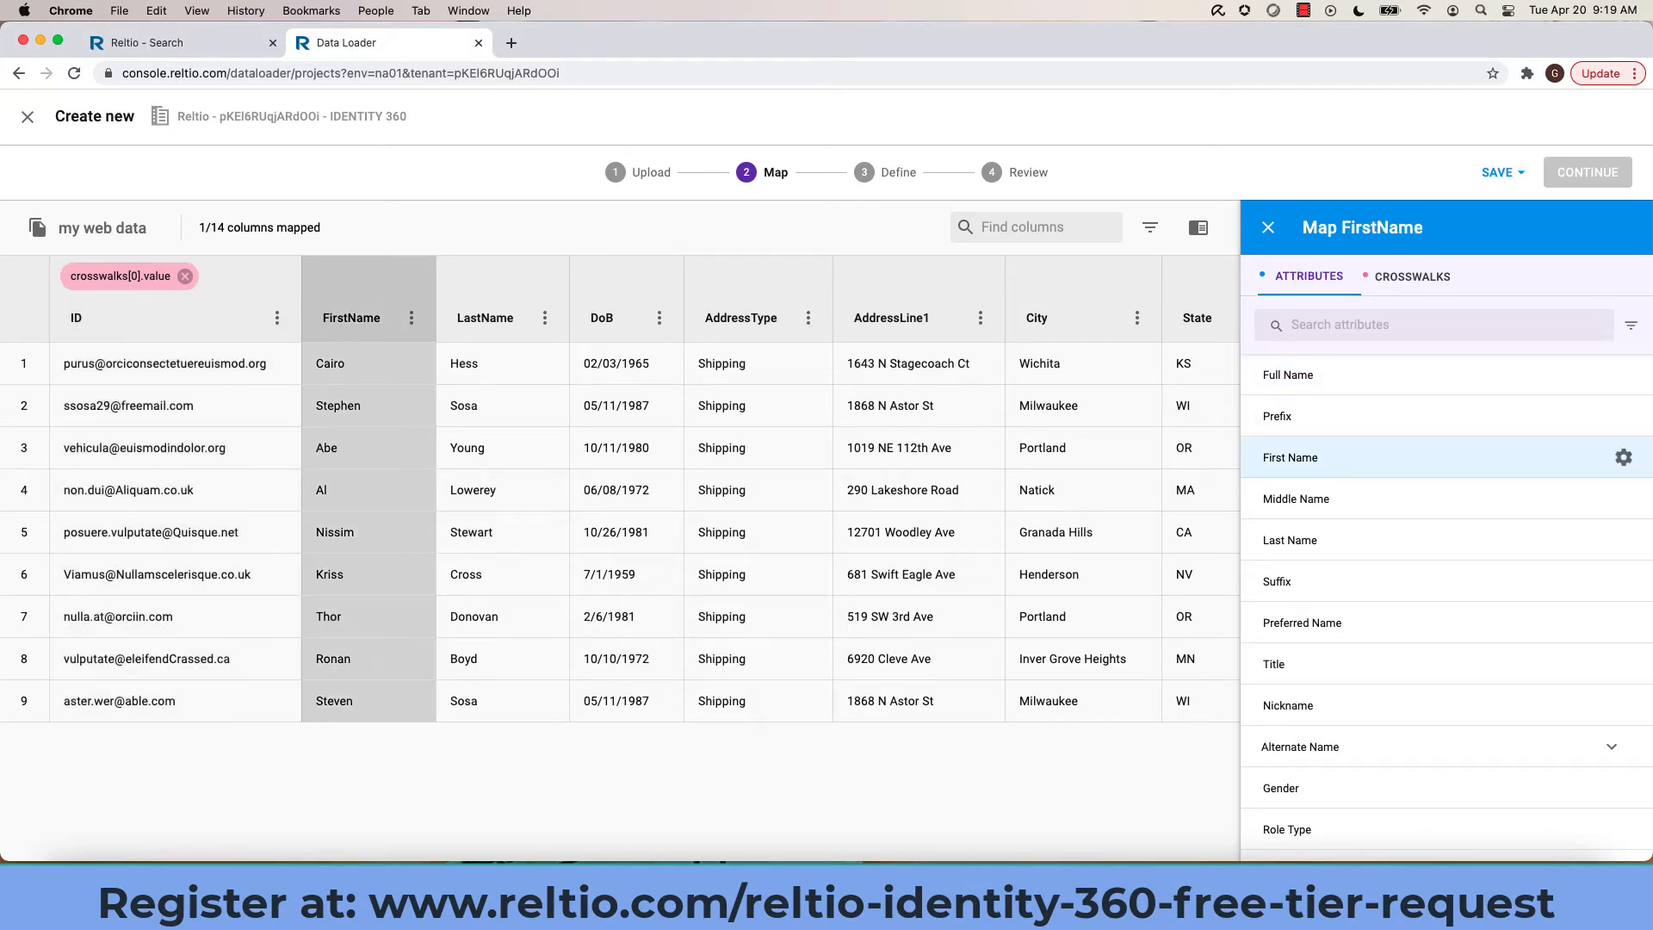
left_click(1305, 458)
left_click(513, 297)
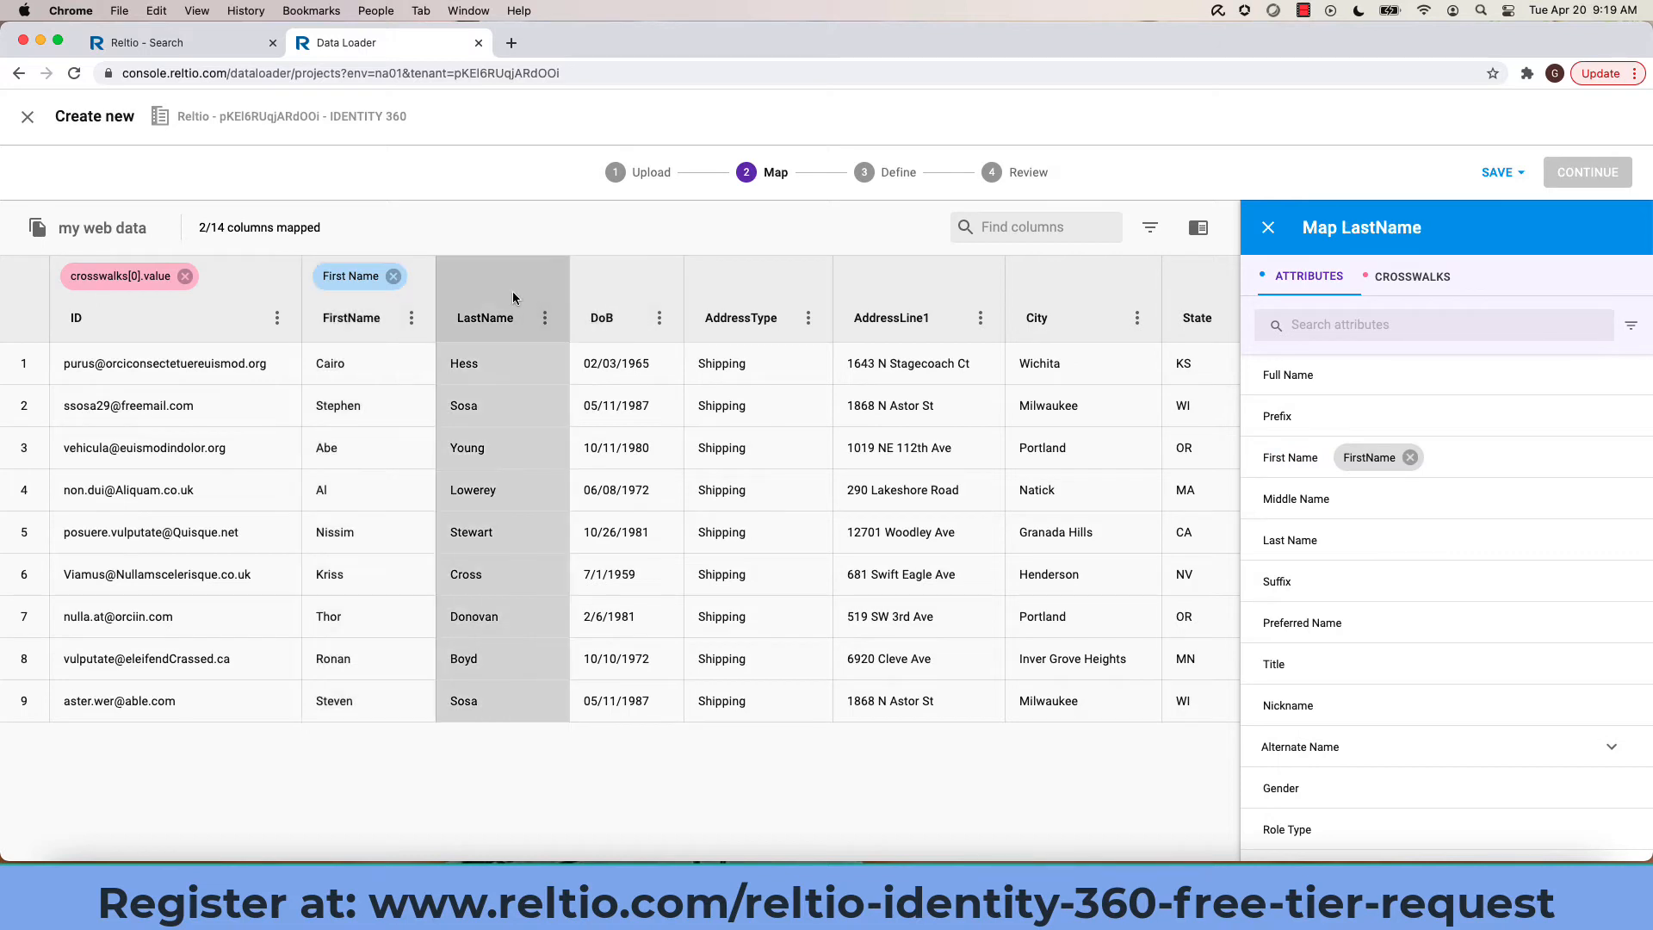
left_click(1342, 540)
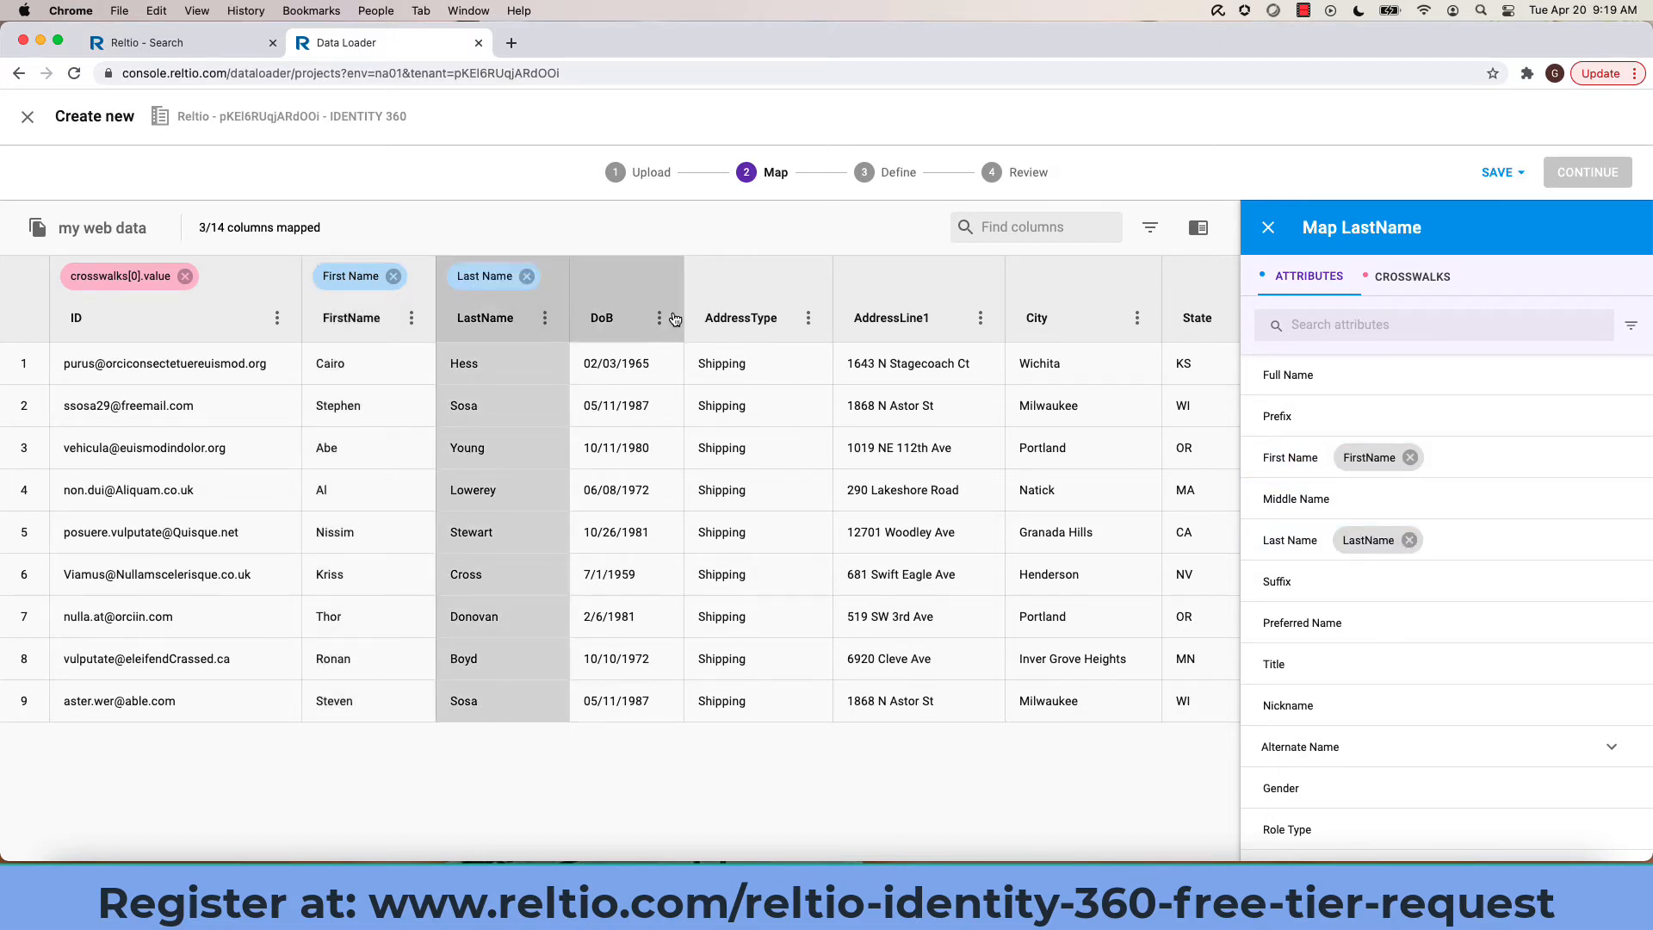
left_click(633, 299)
scroll(1365, 636, "down", 3)
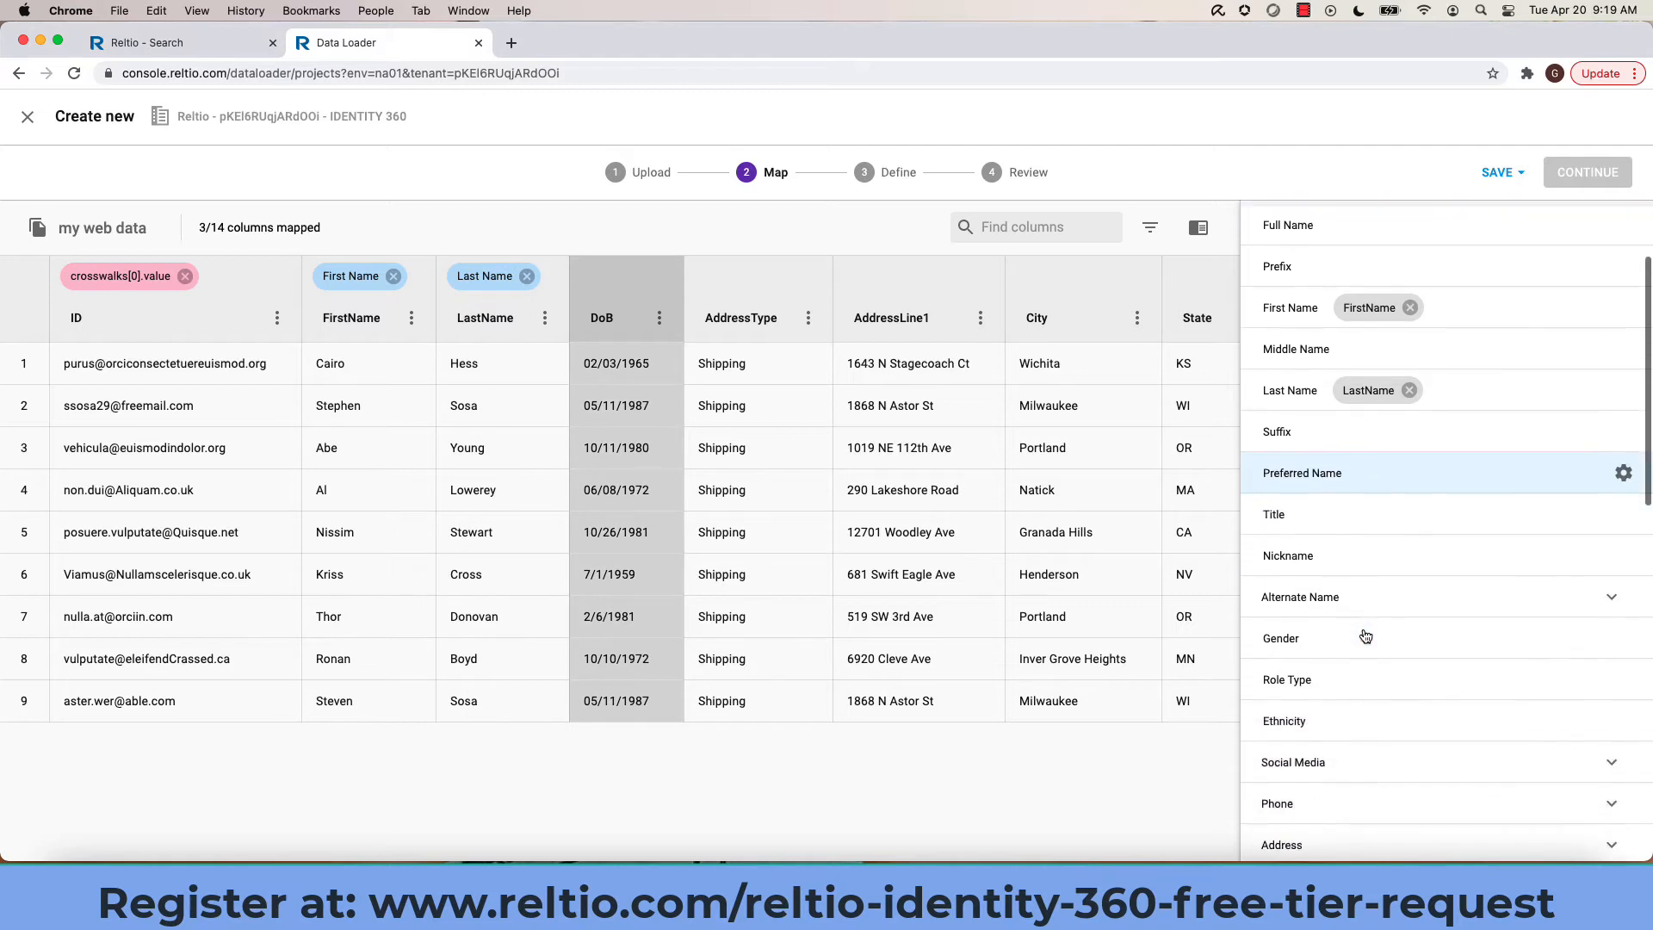
scroll(1366, 635, "down", 3)
scroll(1365, 636, "down", 3)
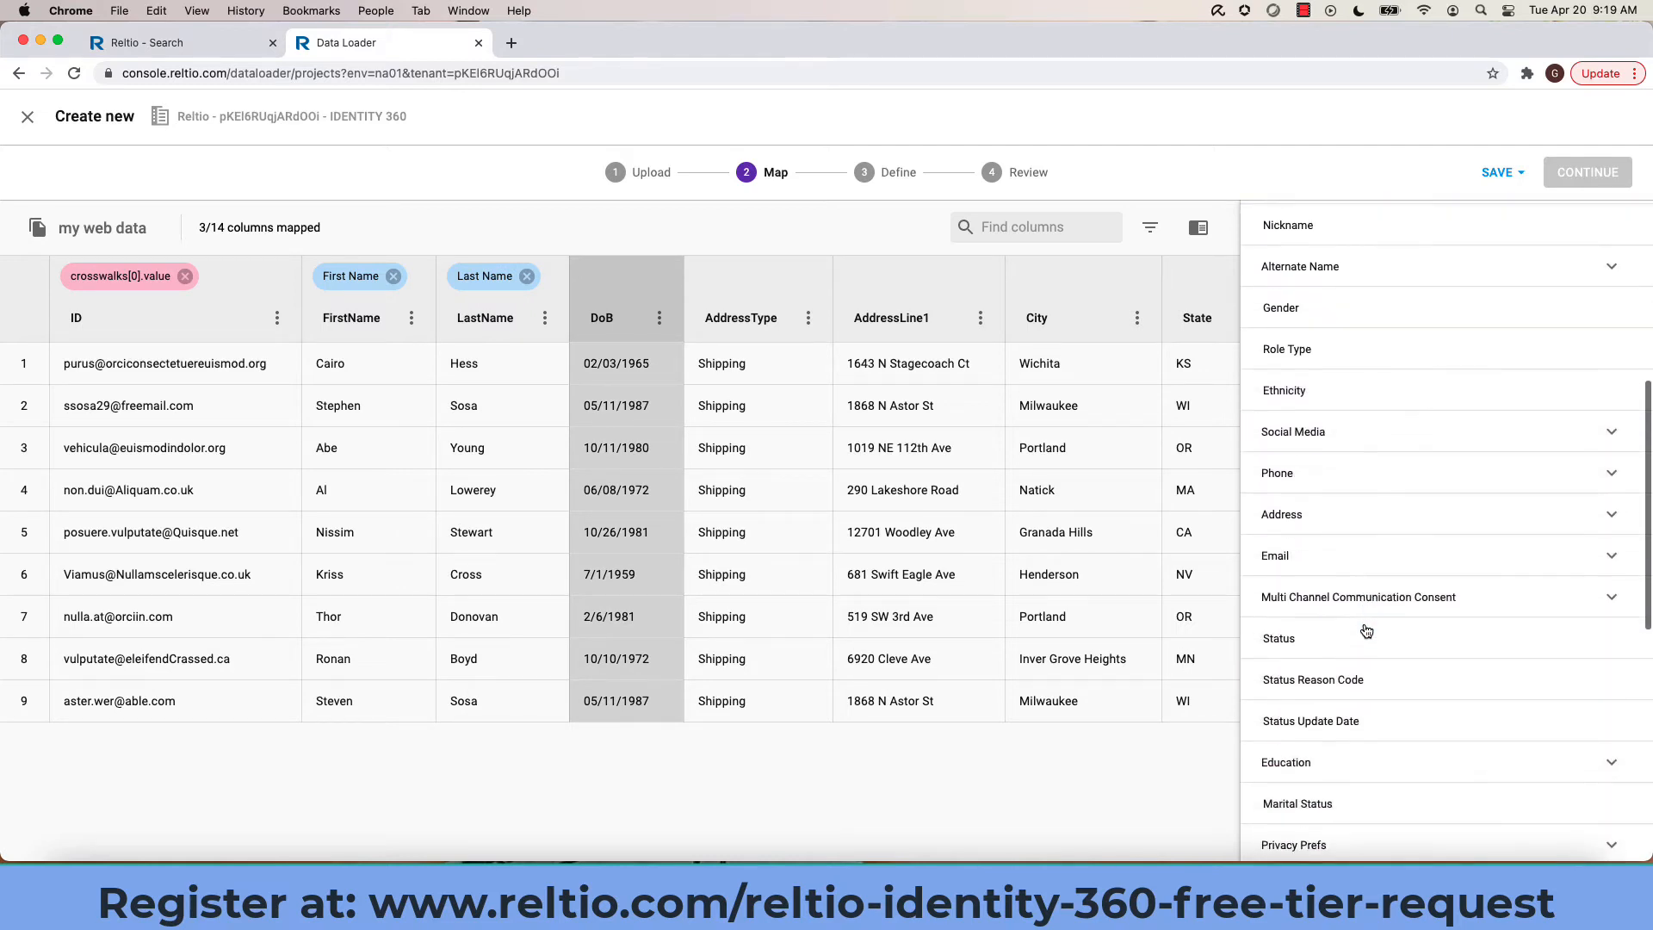
scroll(1366, 632, "down", 3)
scroll(1366, 631, "down", 2)
left_click(1359, 713)
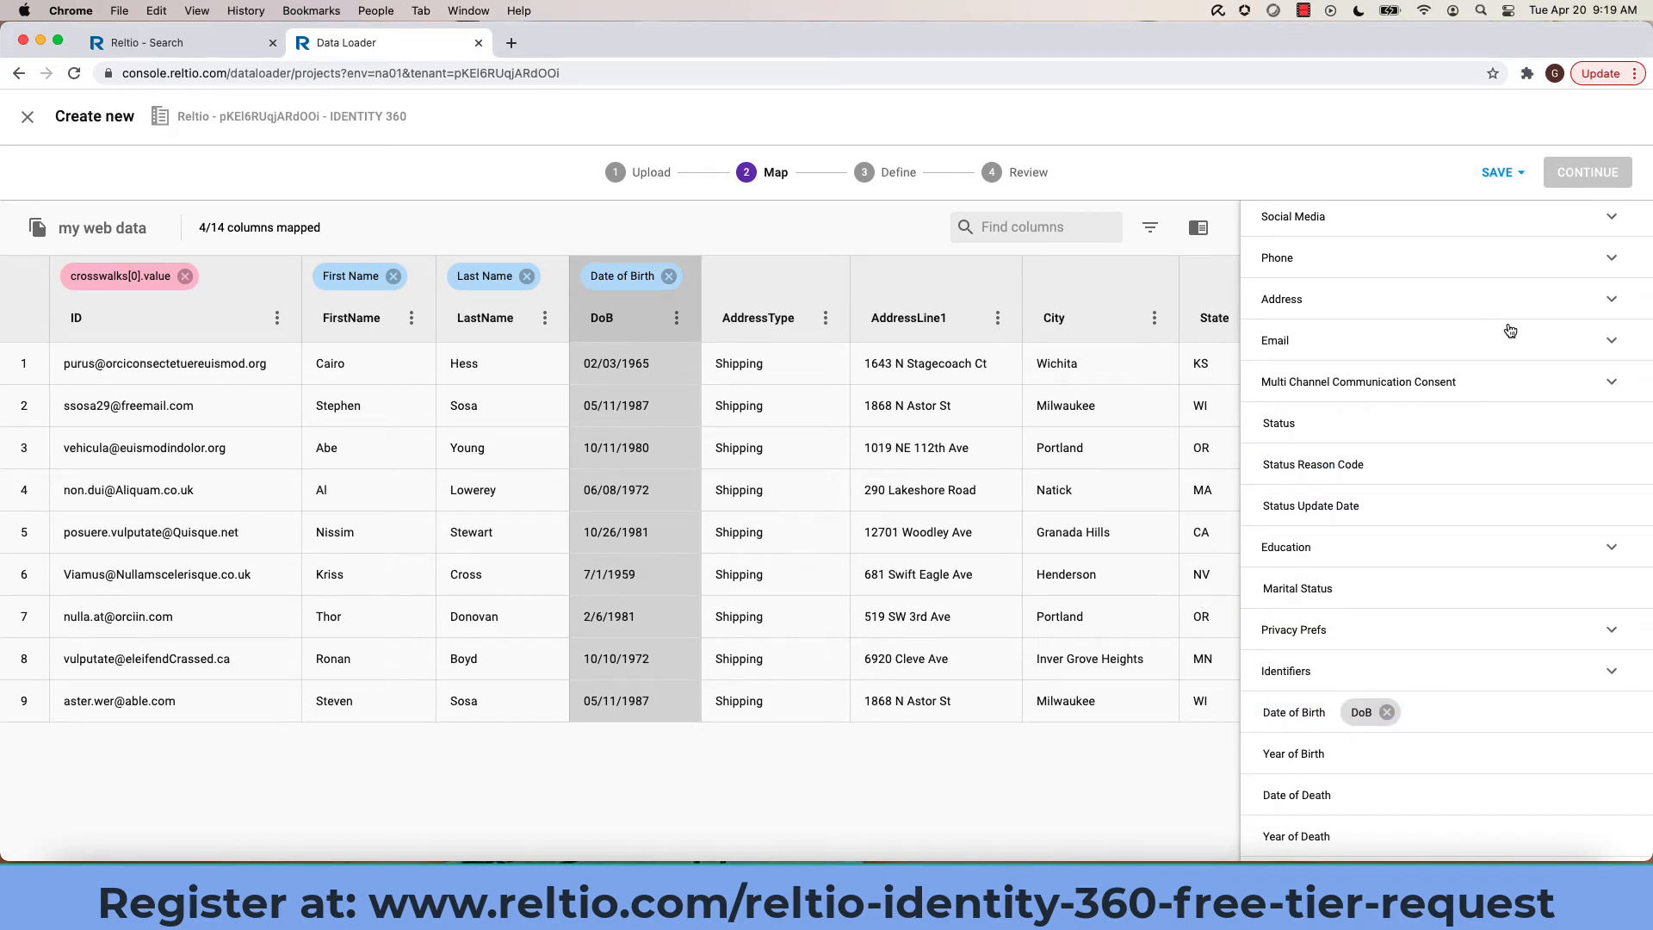
scroll(1496, 364, "up", 1)
scroll(1495, 364, "up", 3)
Map AddressType to Address Type in the Address group, completing the remaining columns
left_click(1605, 443)
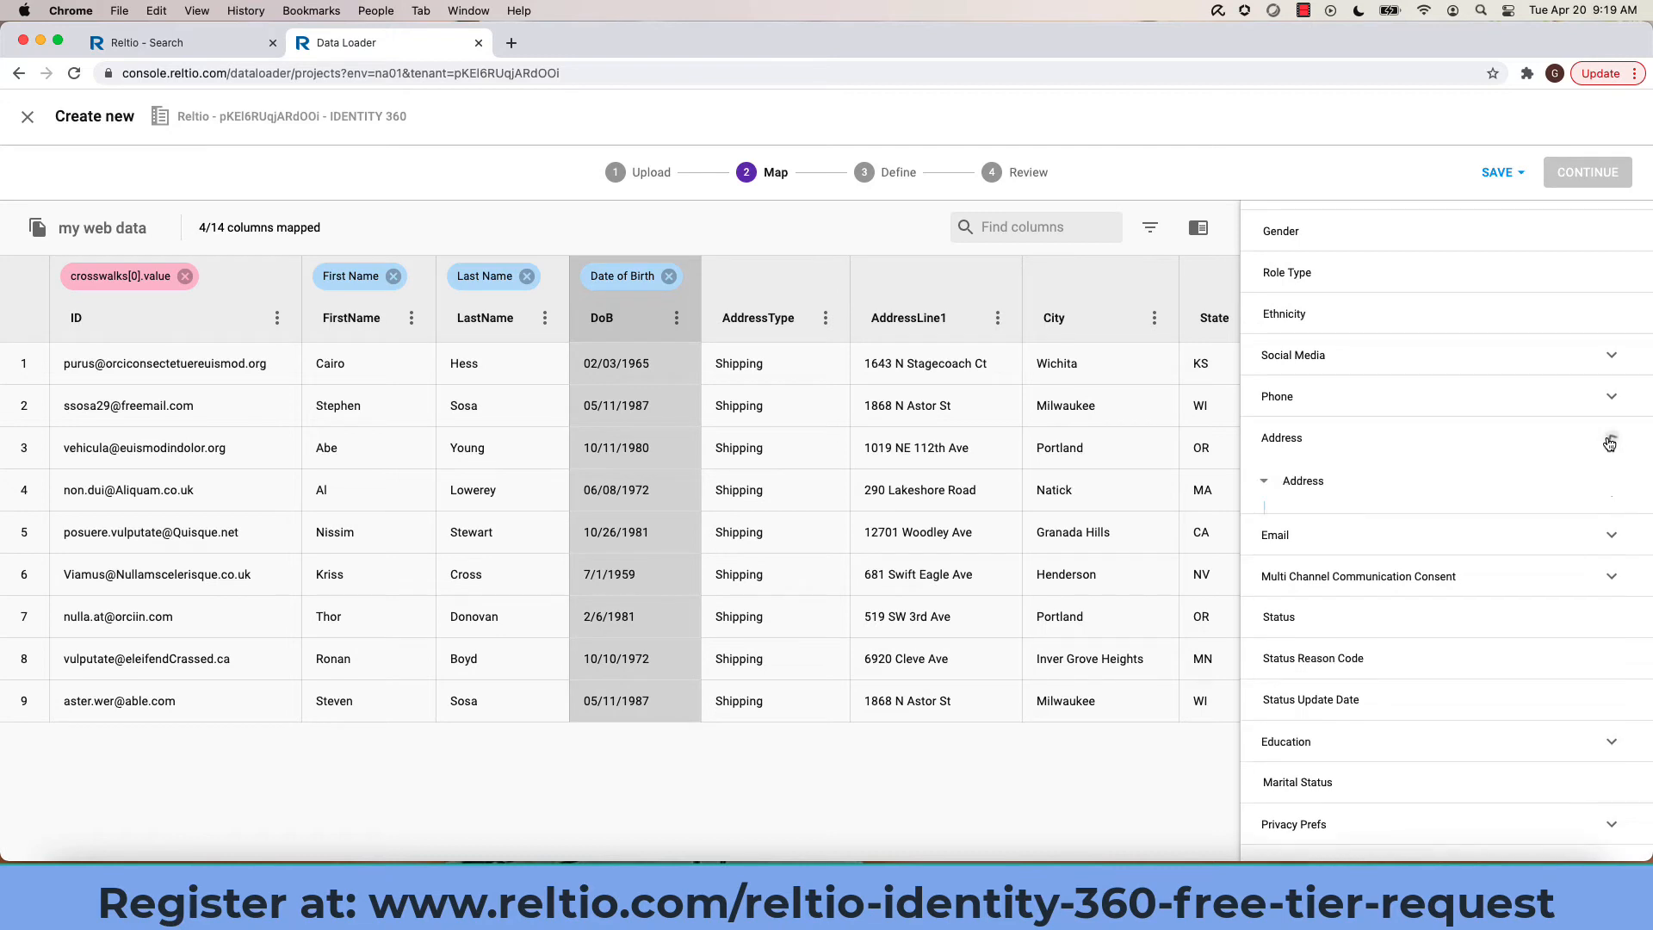
scroll(1556, 496, "down", 2)
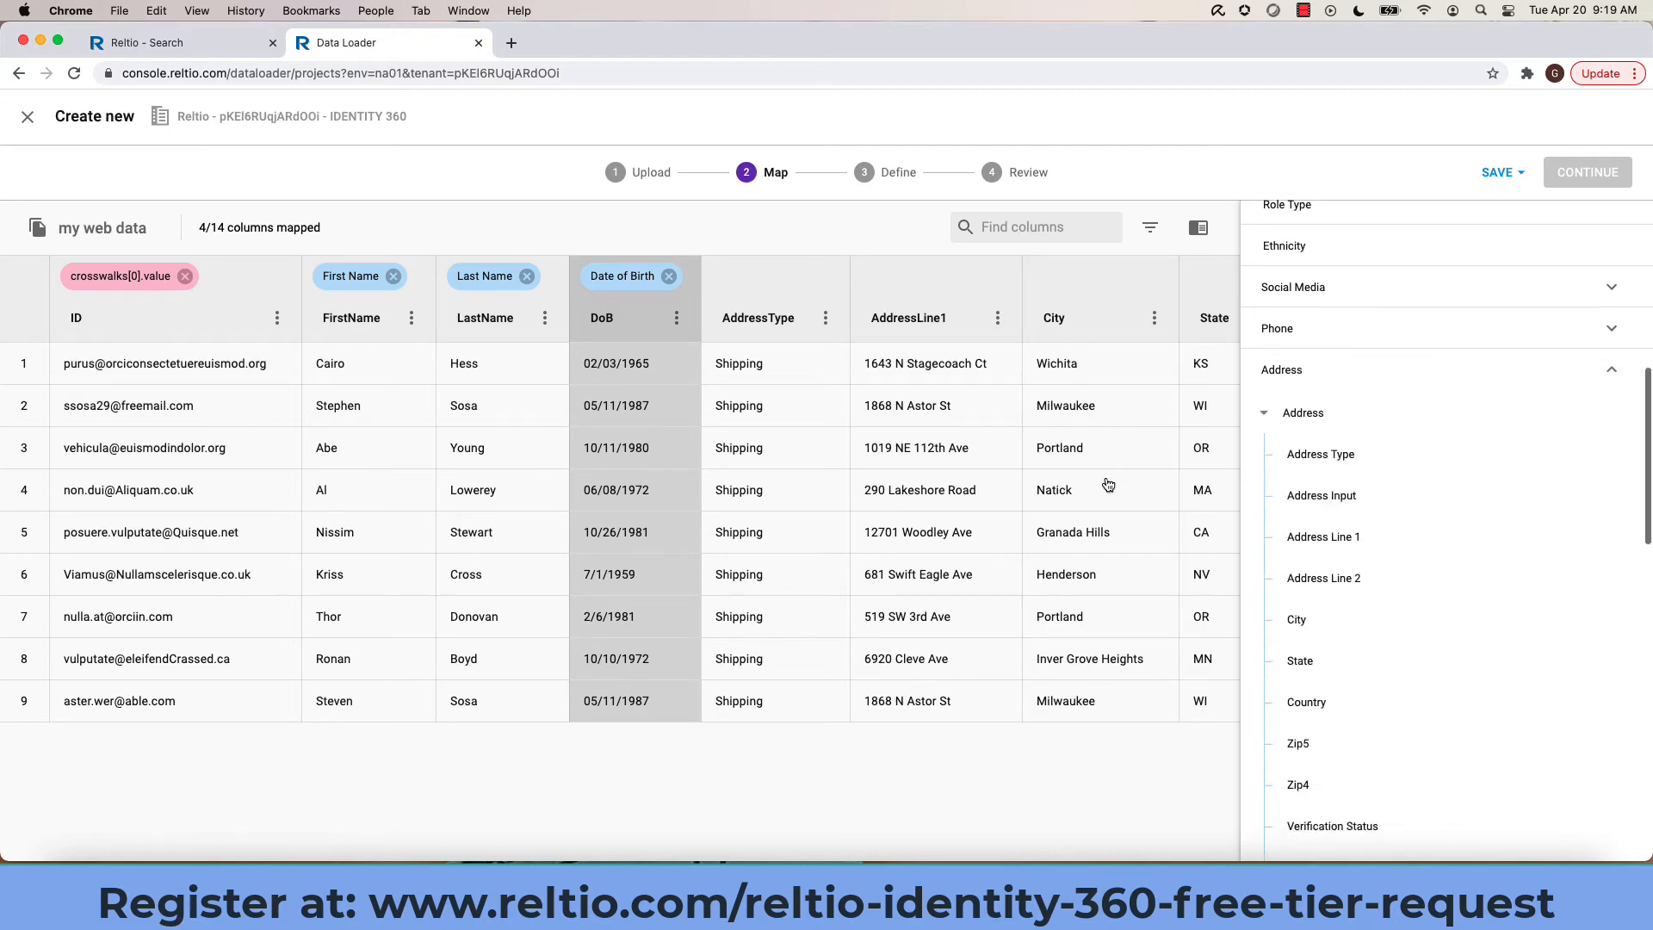
left_click(788, 318)
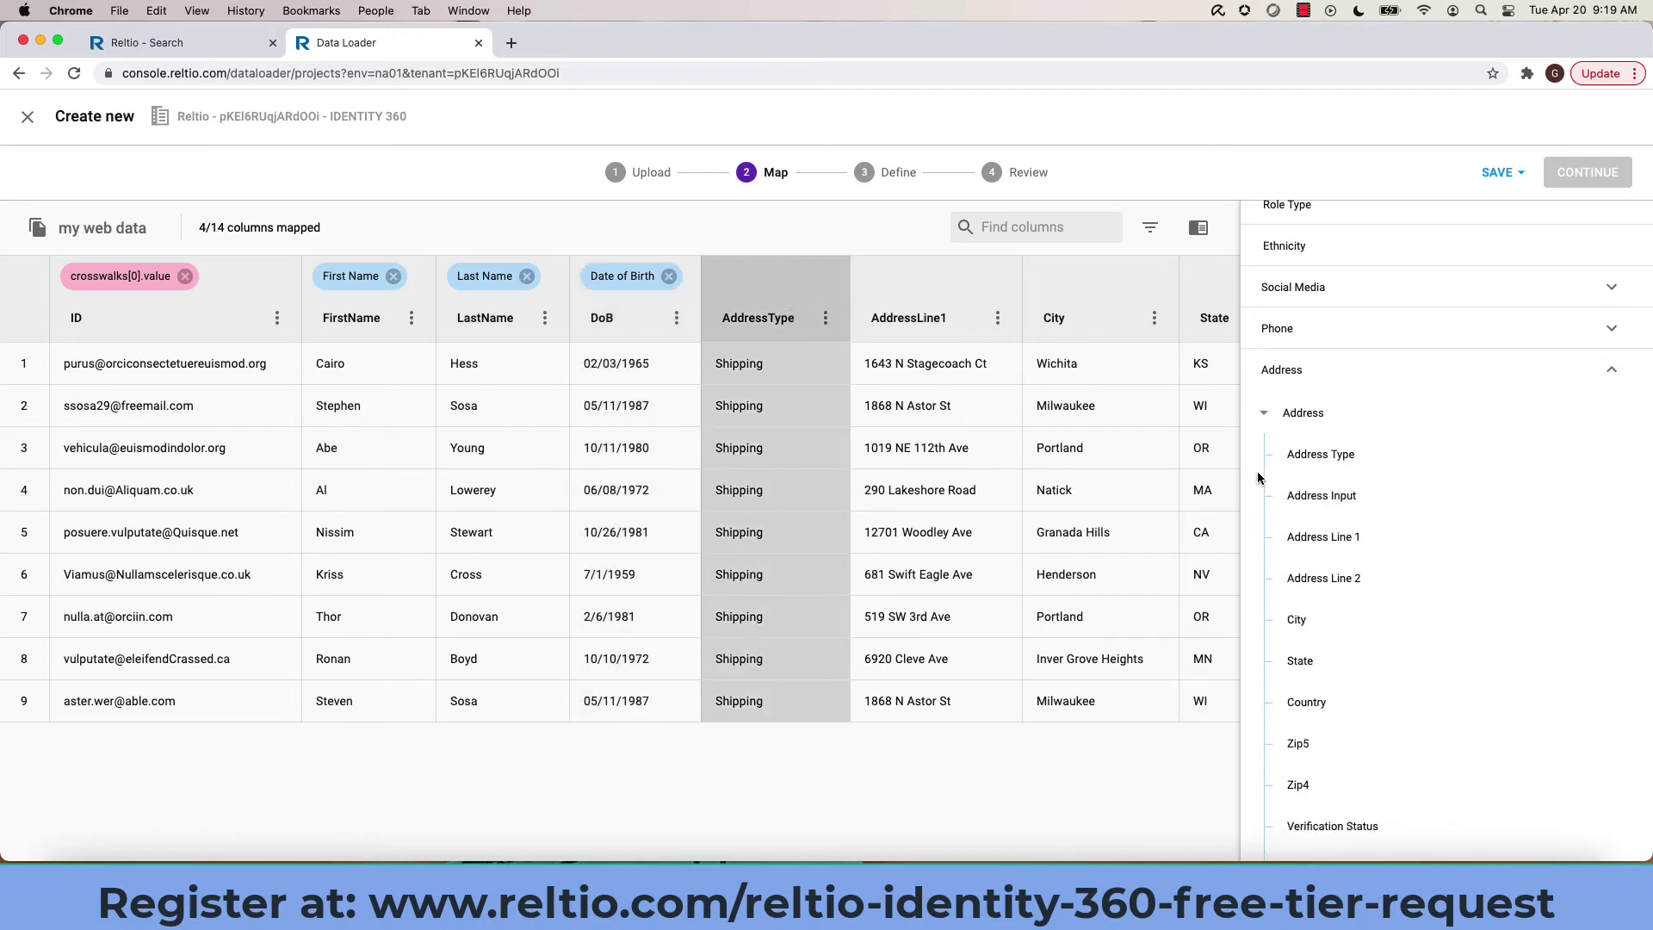
left_click(1320, 453)
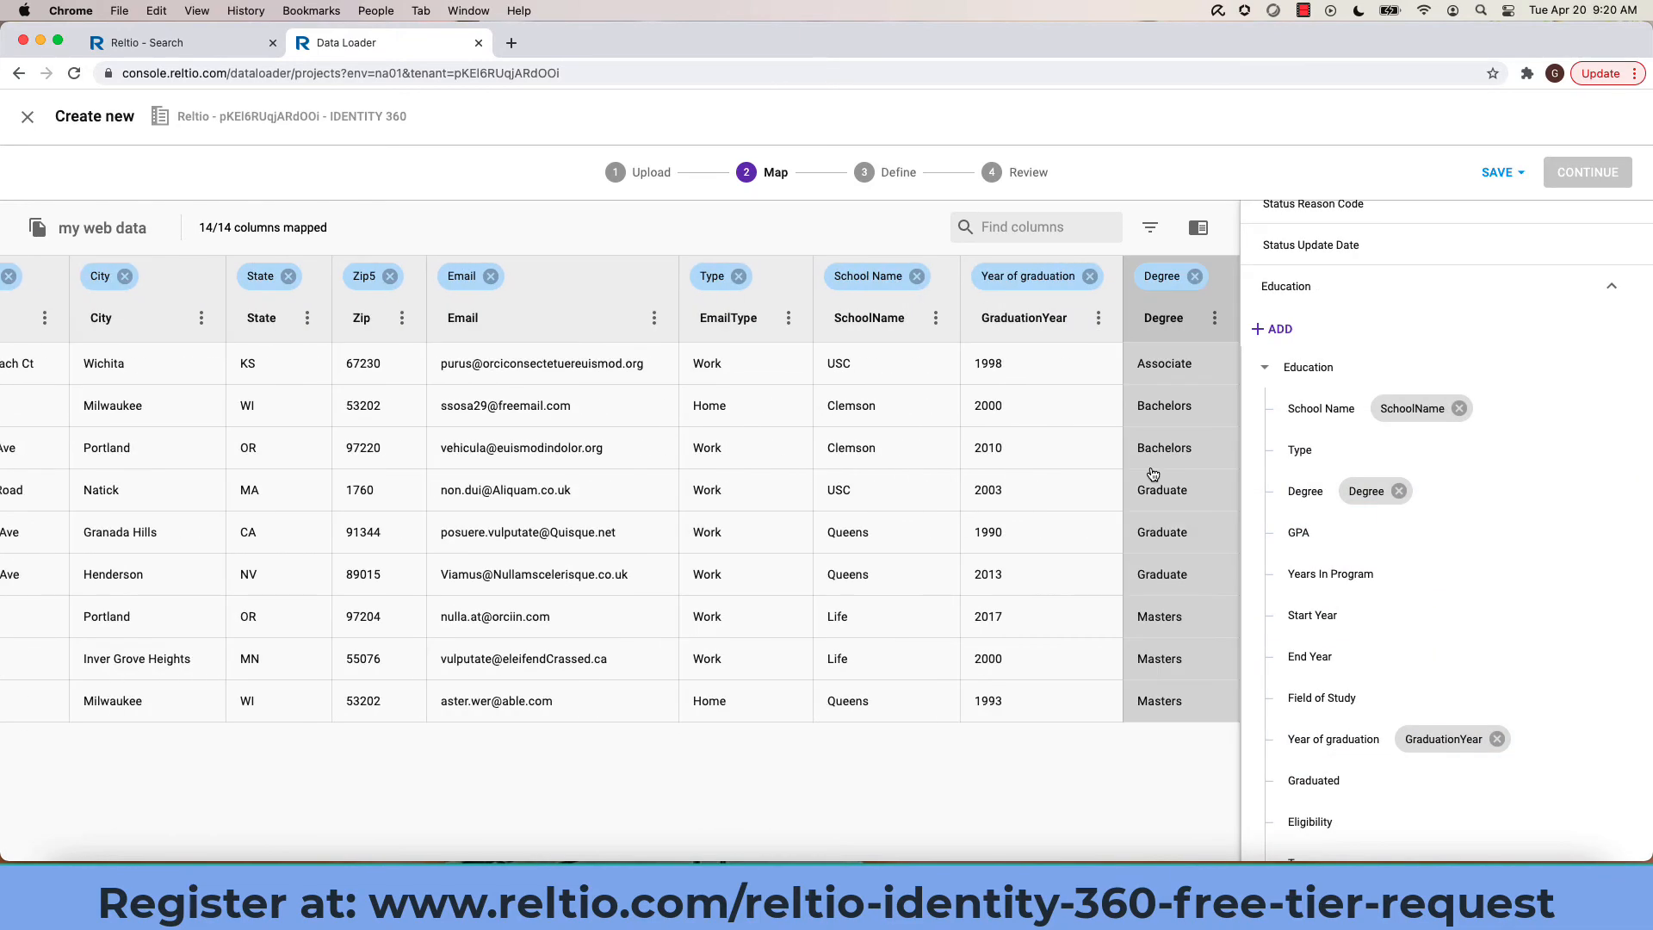
scroll(852, 506, "left", 10)
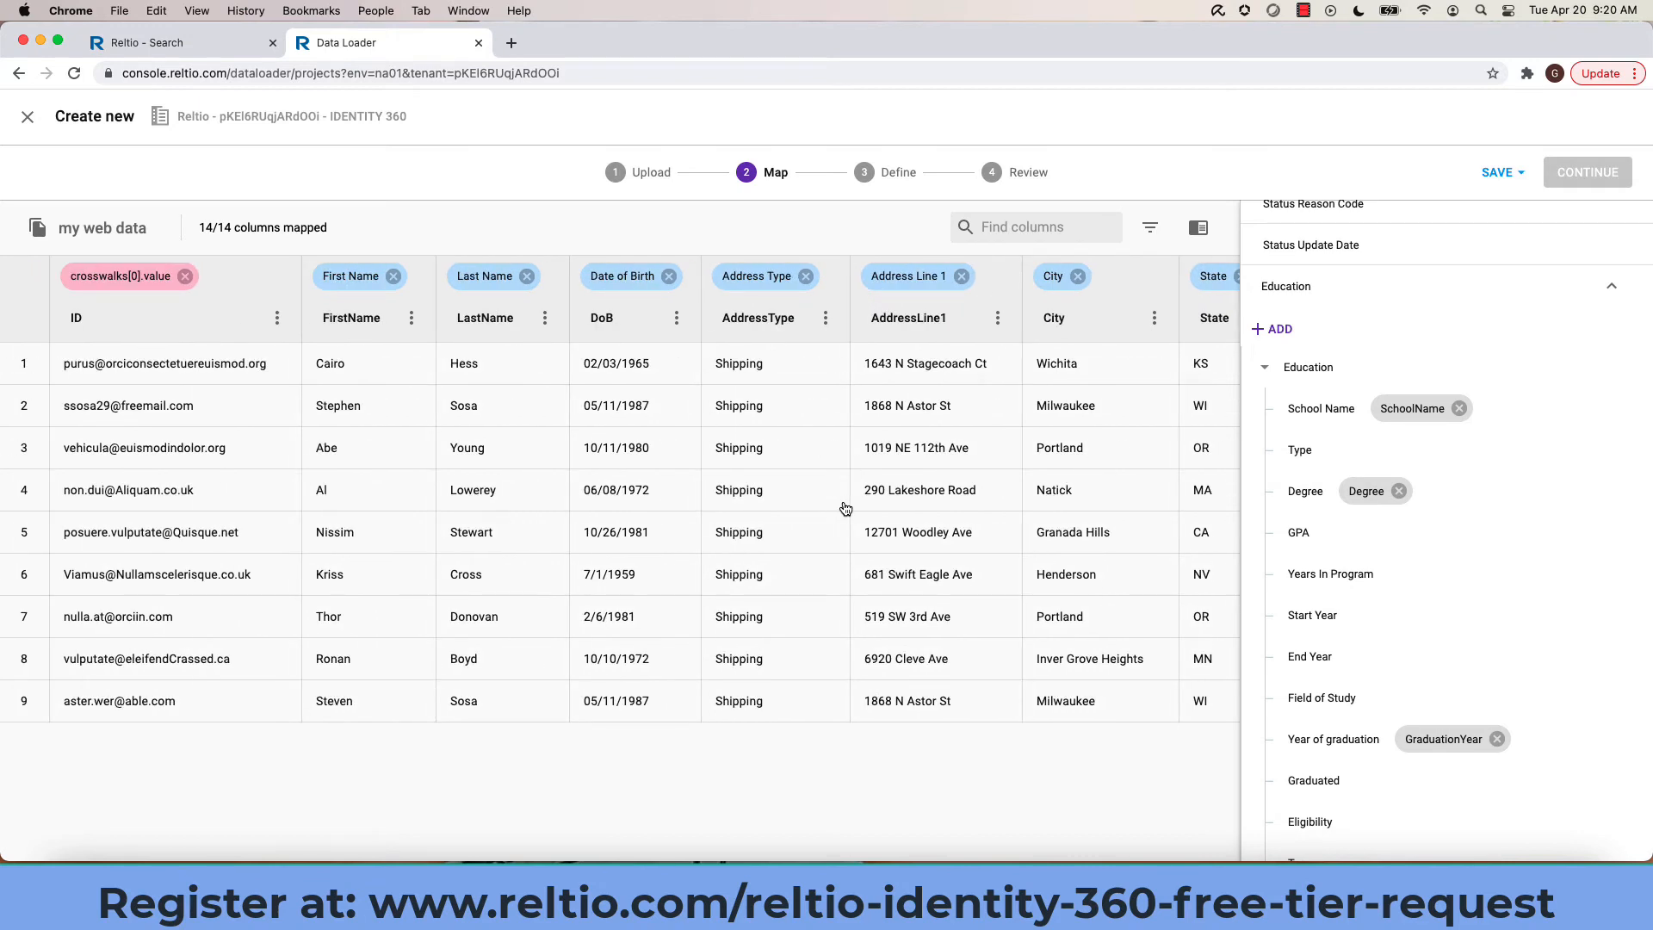
Save the completed 14-column mapping as an updated job definition
left_click(1491, 182)
left_click(1502, 178)
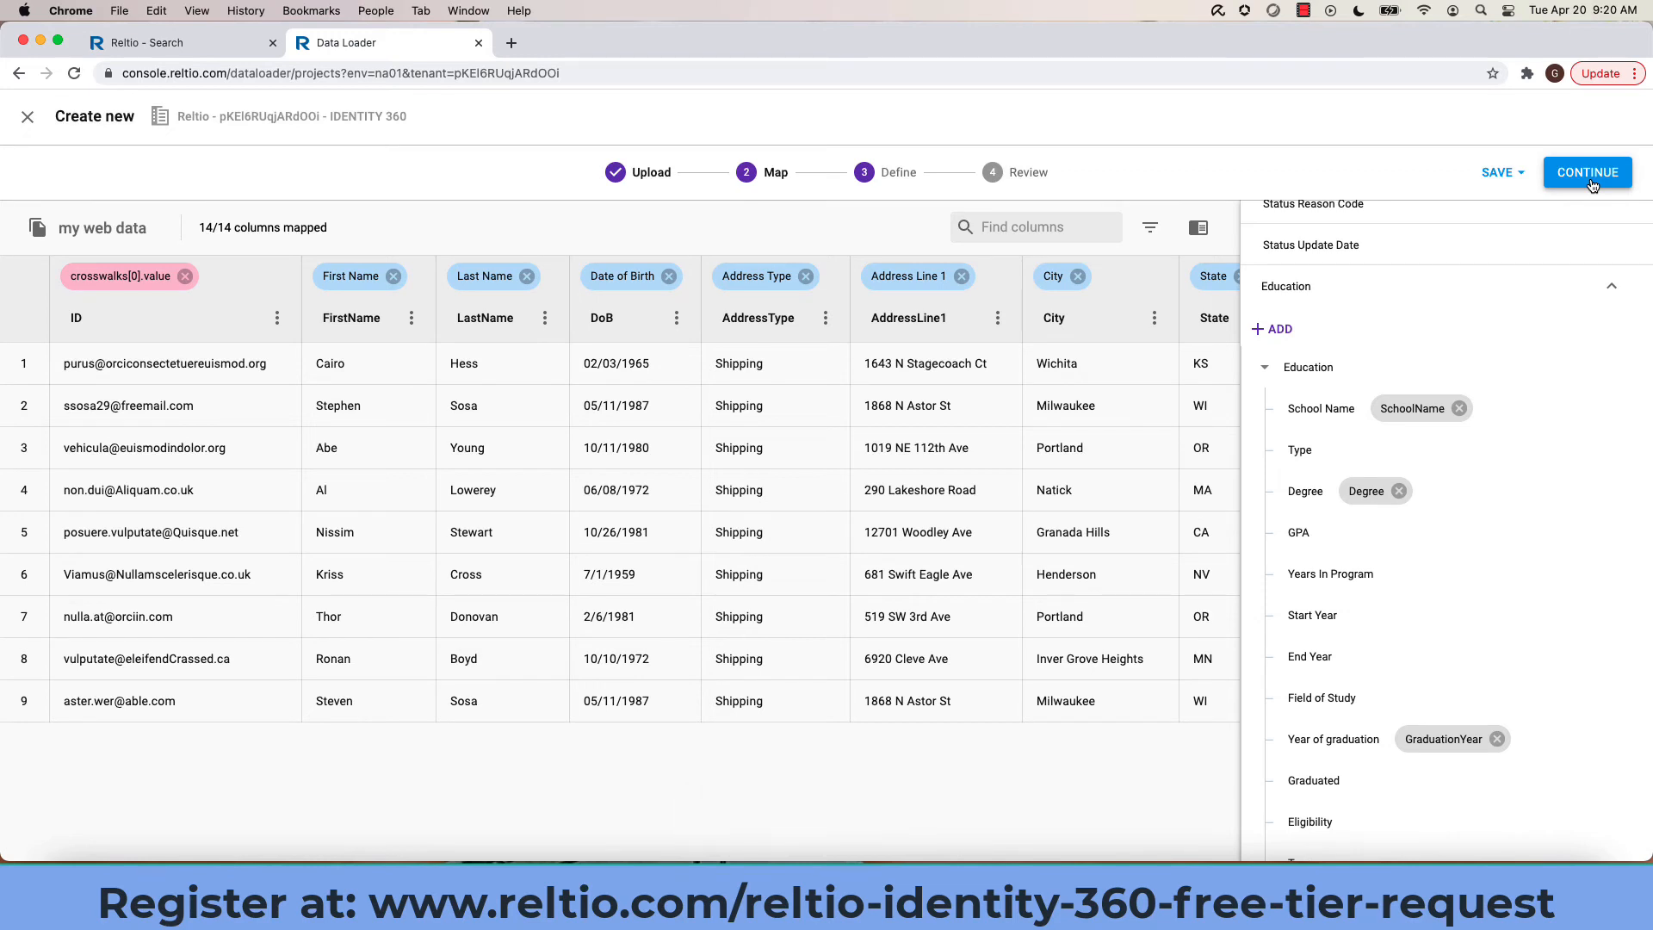
Name the job 'my website data load' and advance to the Review summary
left_click(1591, 181)
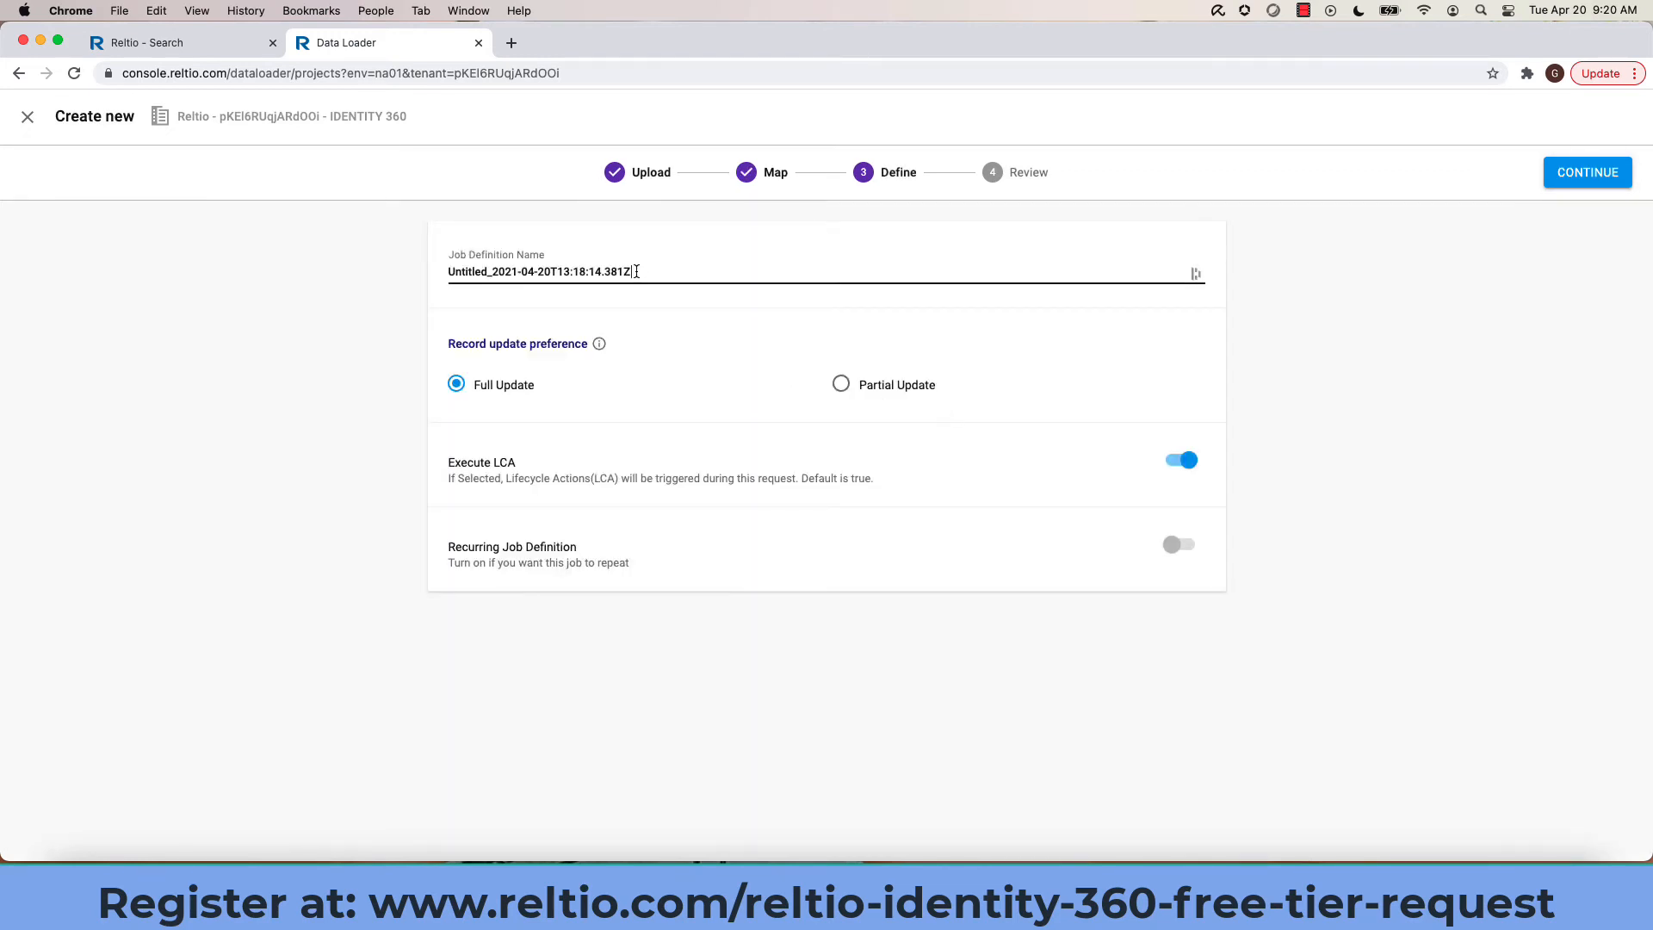
left_click_drag(644, 272, 439, 276)
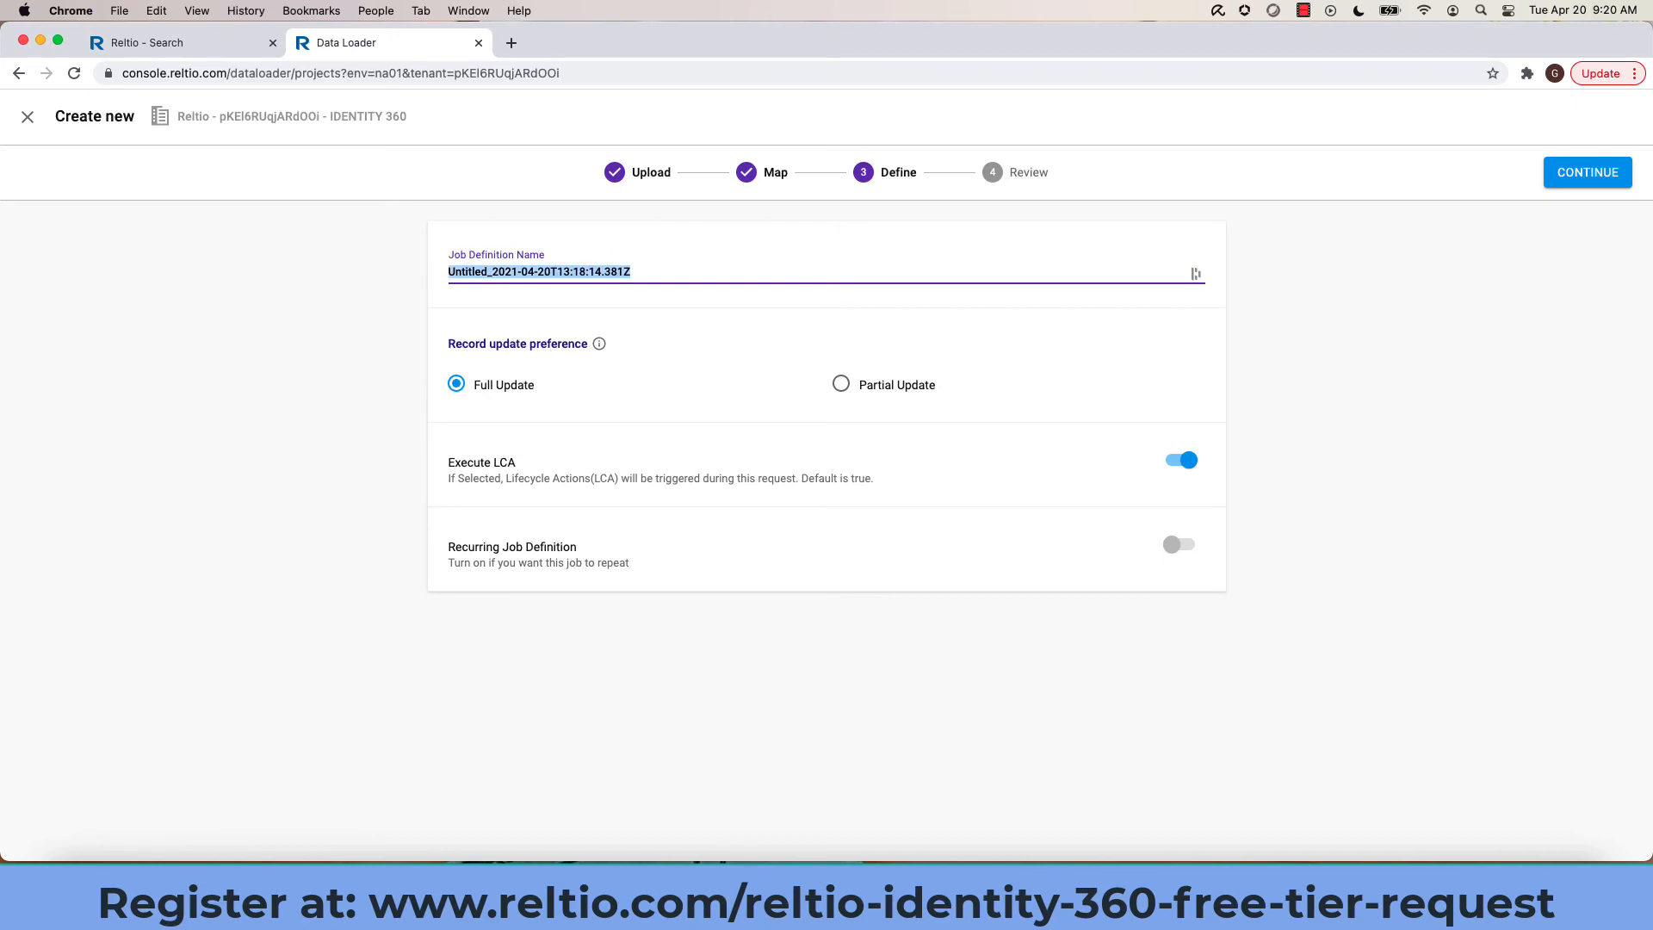
type("my website data load")
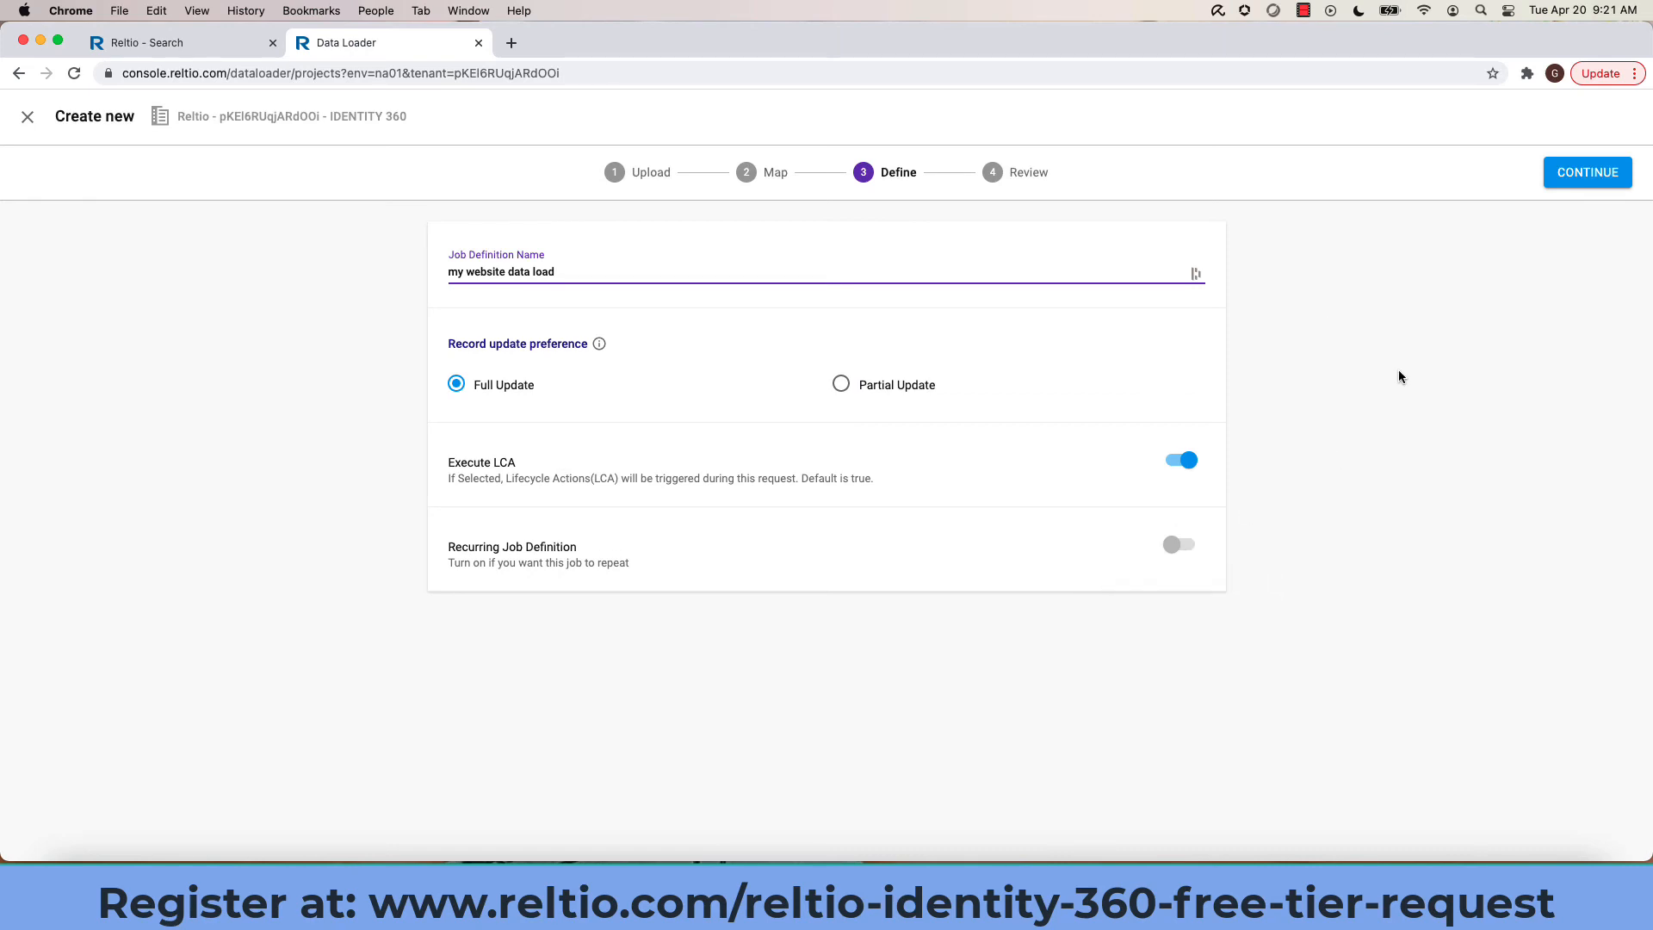
left_click(1593, 178)
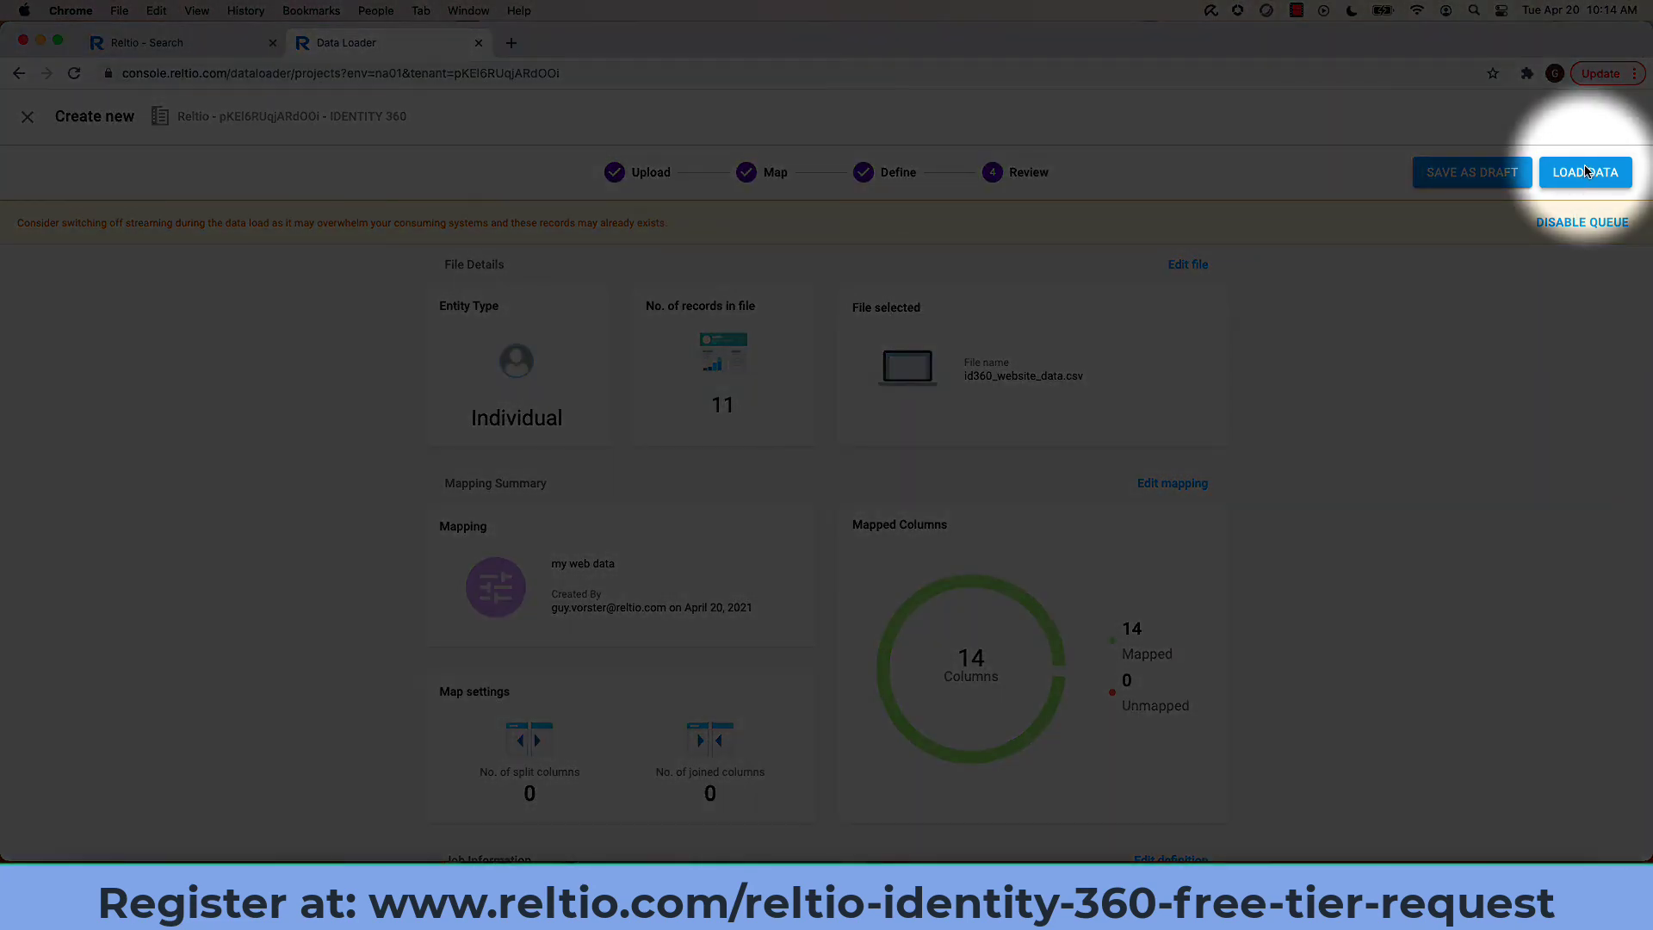
left_click(1586, 172)
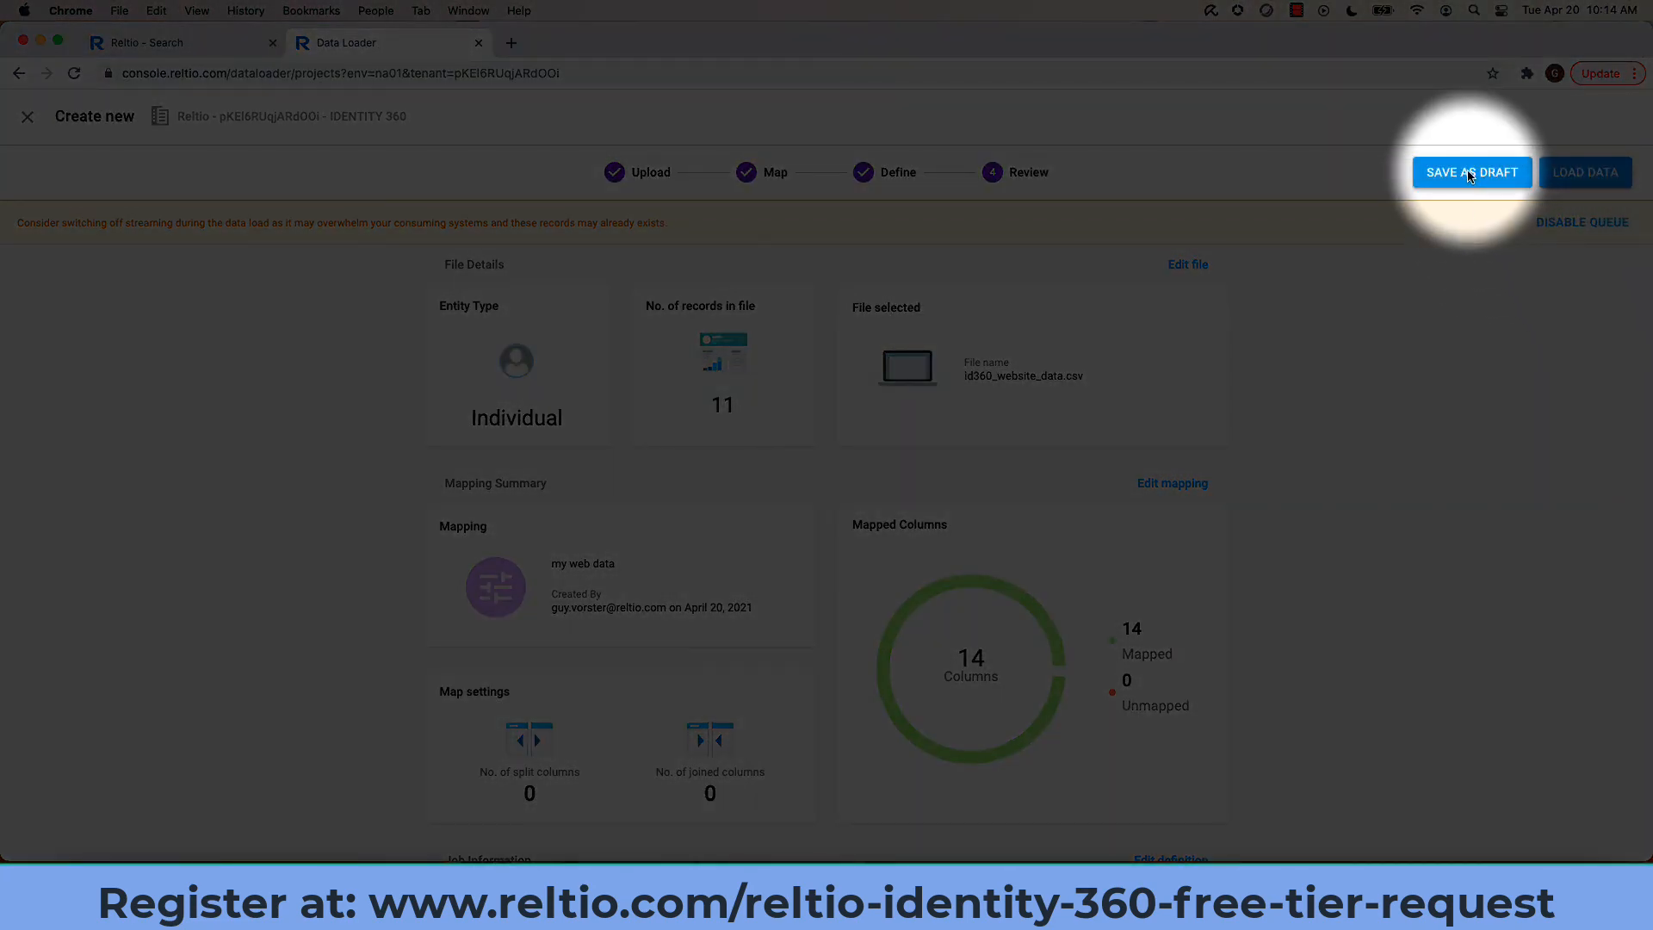